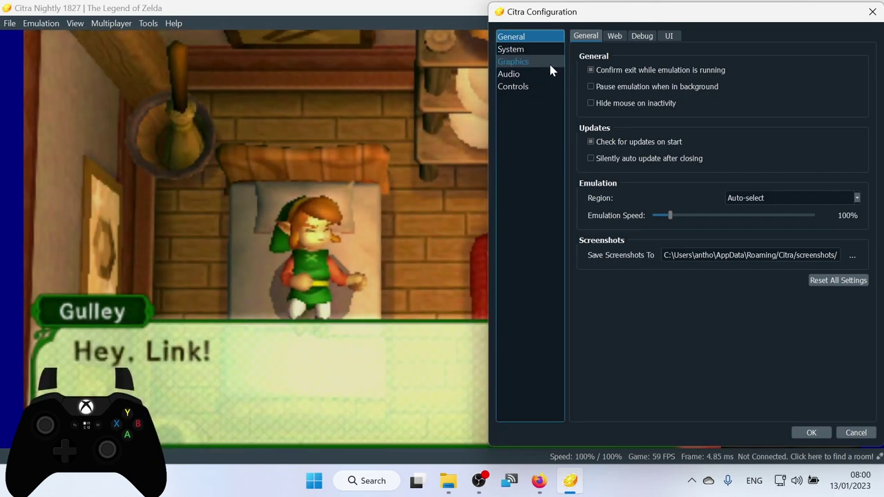
Set the emulator's internal resolution to 6x Native (2400x1440), apply it and advance the game's dialogue
left_click(524, 63)
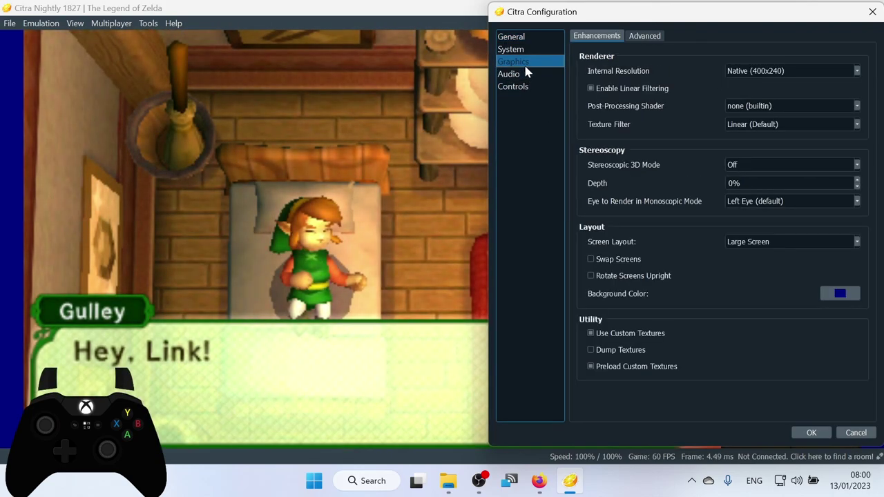
left_click(763, 72)
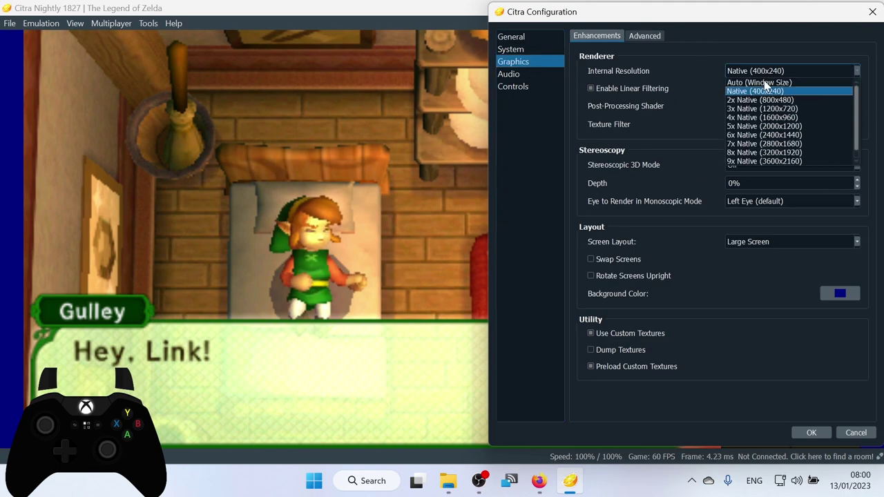
left_click(758, 136)
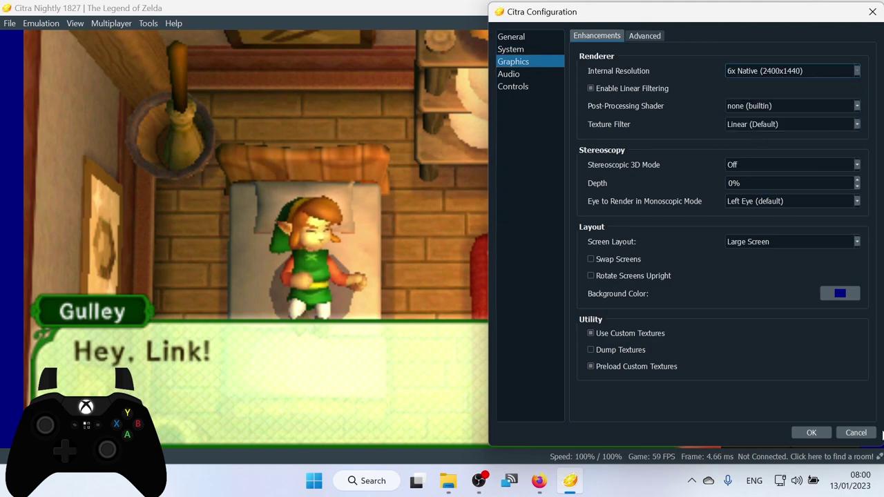
left_click(812, 433)
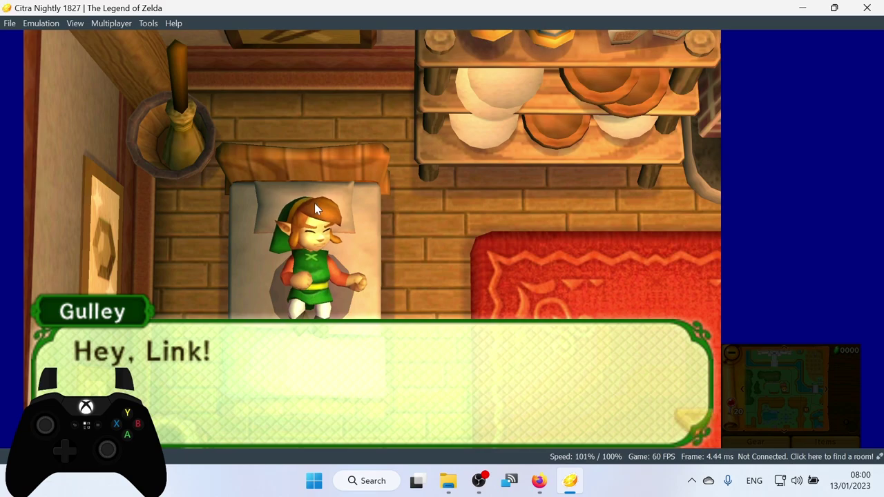
key("a")
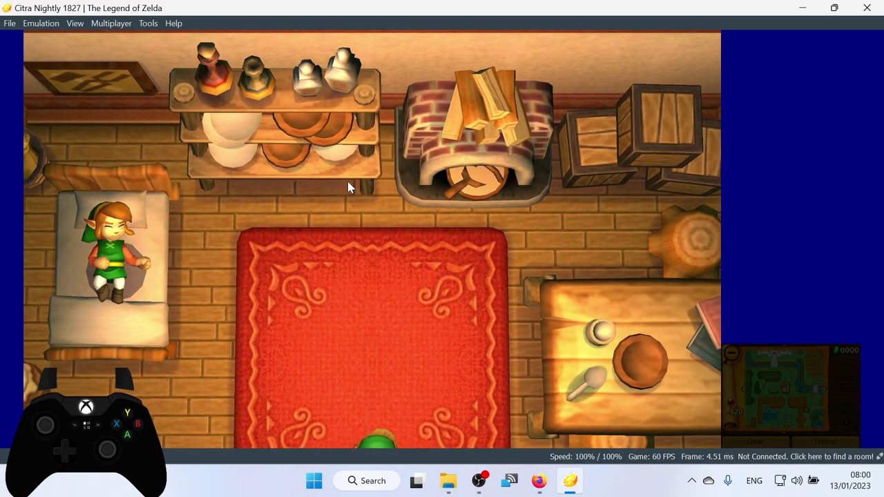
left_click(41, 24)
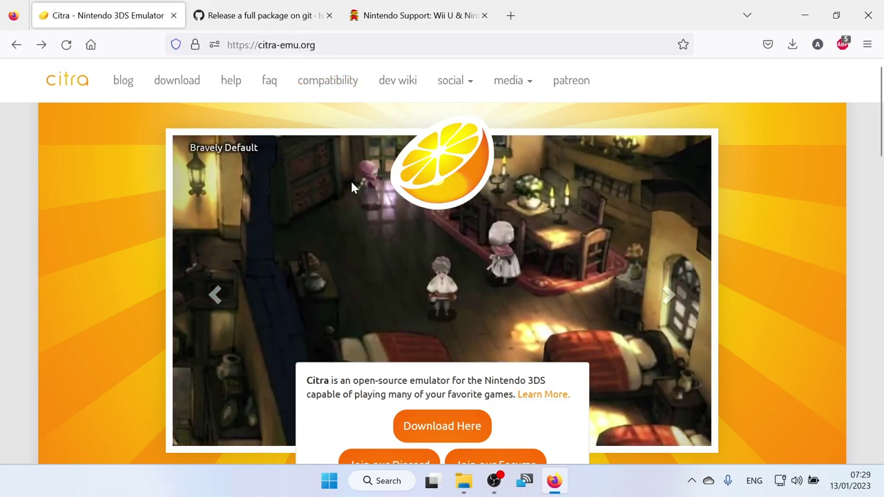
Go from the Citra homepage to its download page, show the other platforms and download the Windows x64 installer
scroll(352, 186, "down", 2)
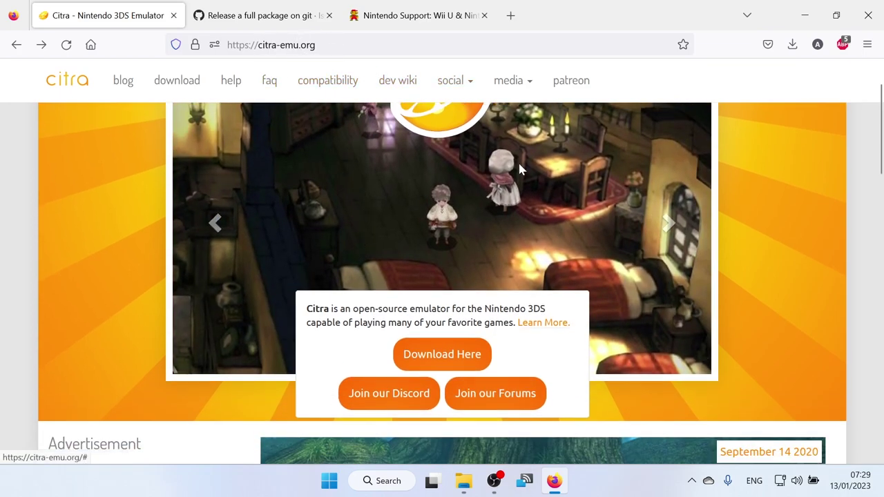
left_click(428, 355)
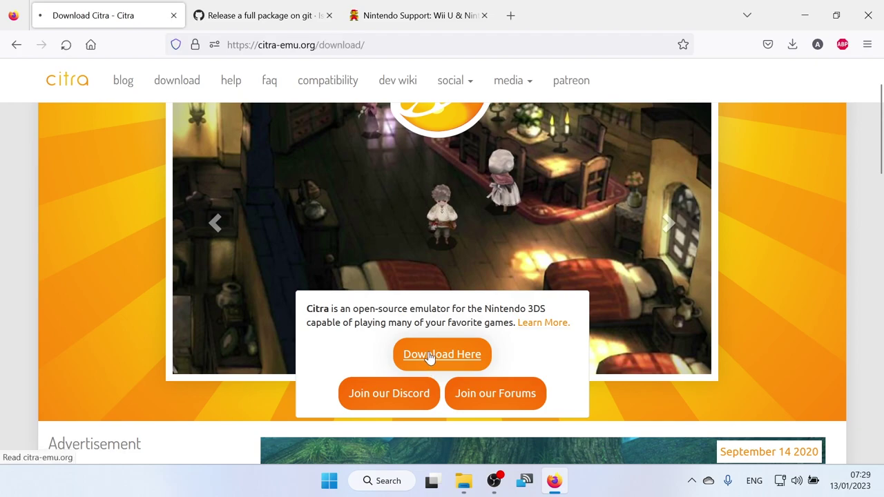
scroll(432, 355, "down", 2)
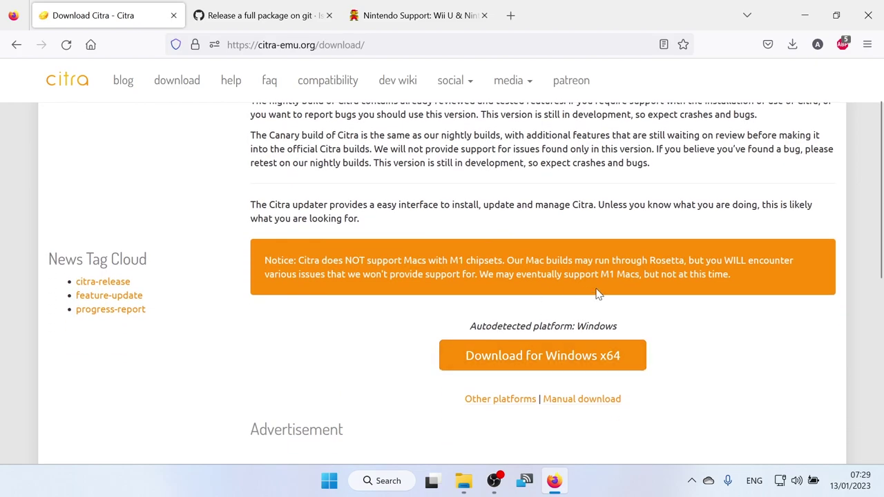
scroll(601, 295, "down", 4)
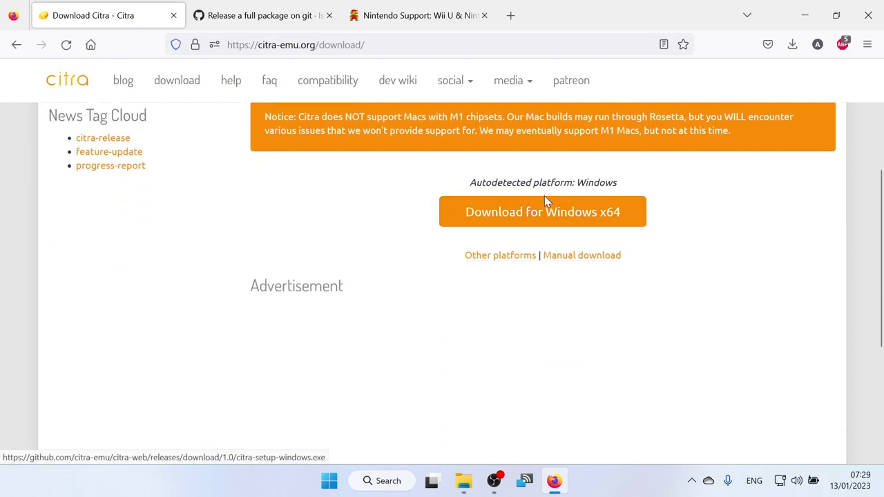
left_click(489, 261)
scroll(494, 256, "down", 6)
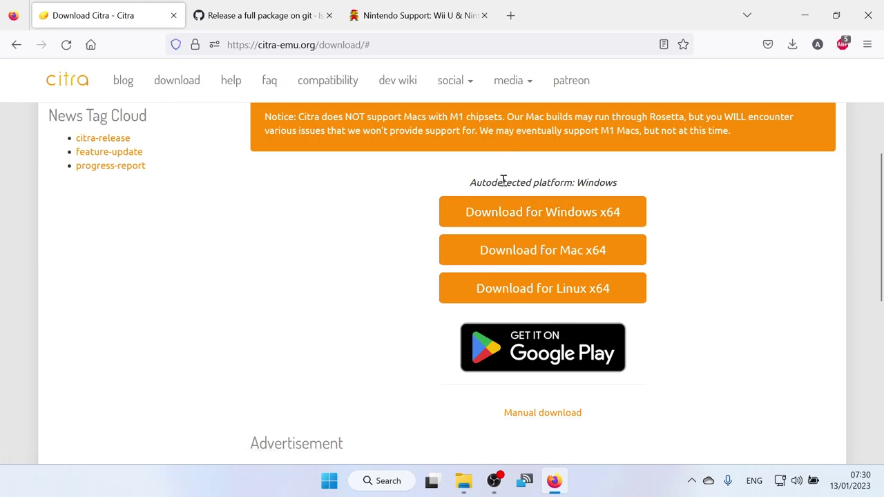
left_click(497, 217)
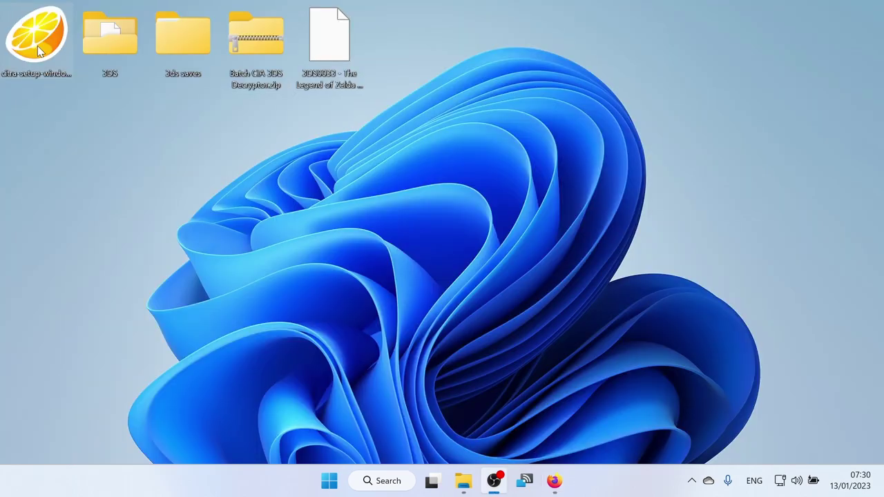
Launch the downloaded Citra setup from the desktop and accept the default installation folder
double_click(38, 46)
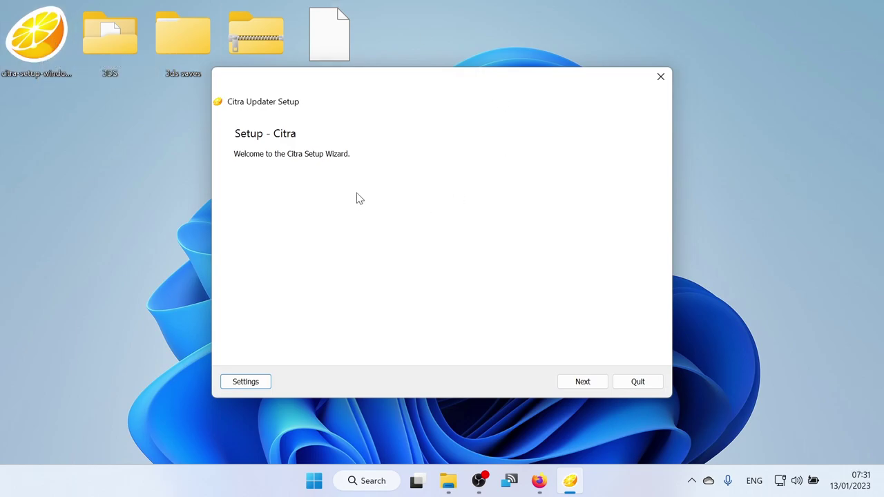
left_click(588, 383)
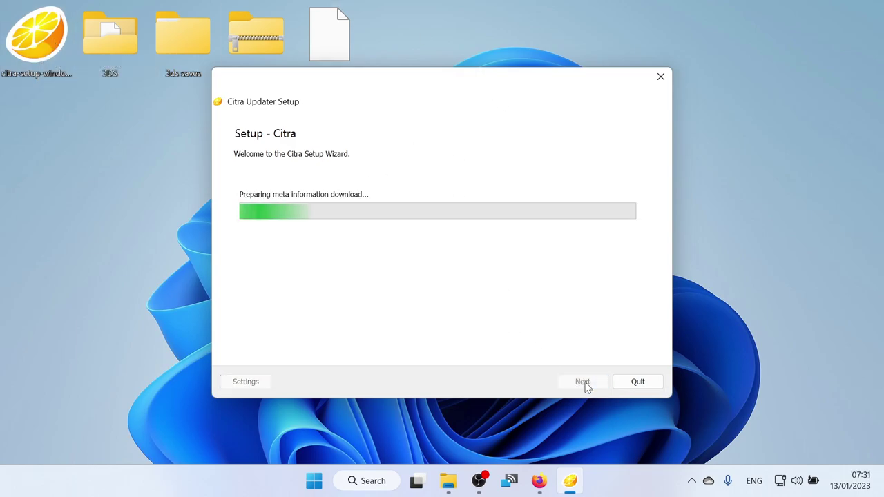
left_click(563, 383)
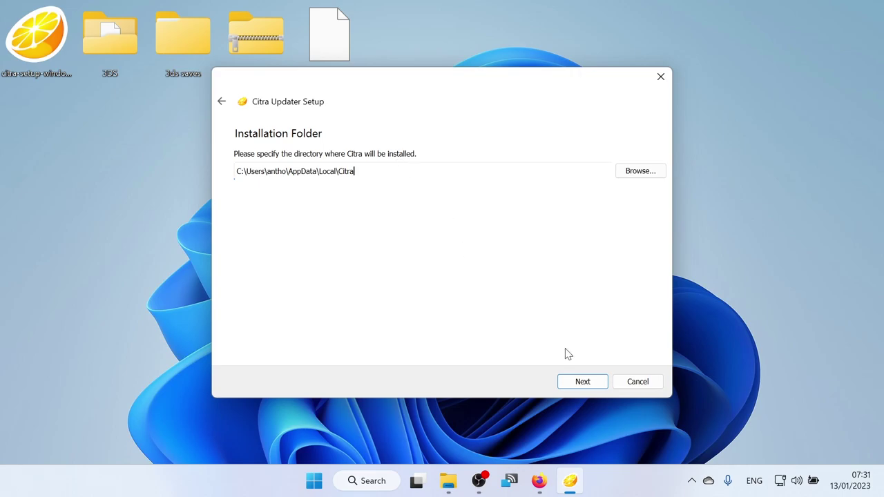
left_click(581, 382)
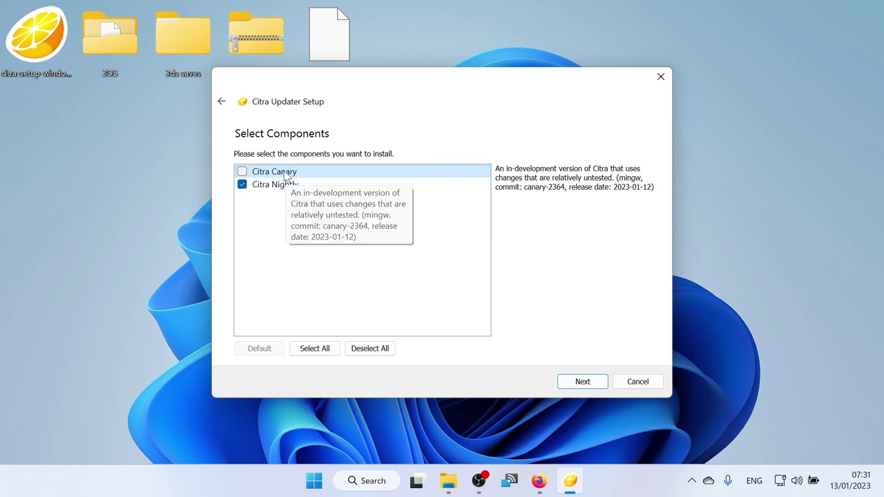
Include Citra Canary alongside Citra Nightly in the components to install and continue the setup
mouse_move(281, 190)
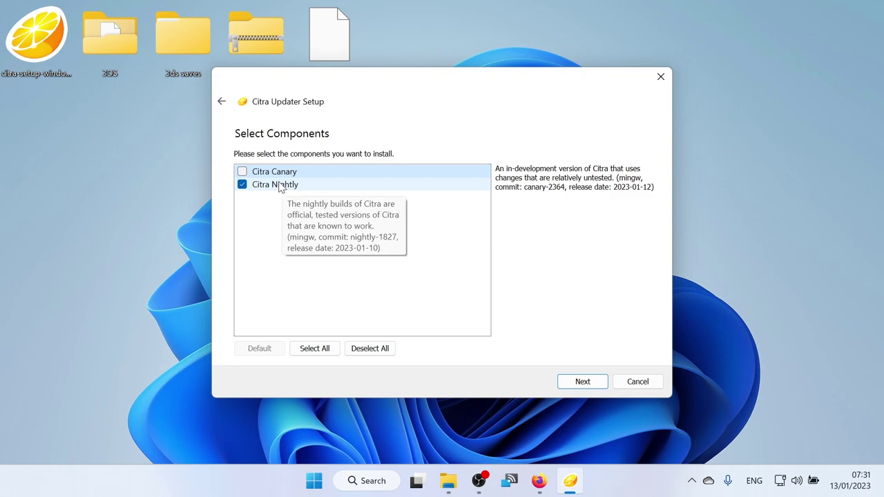
mouse_move(253, 176)
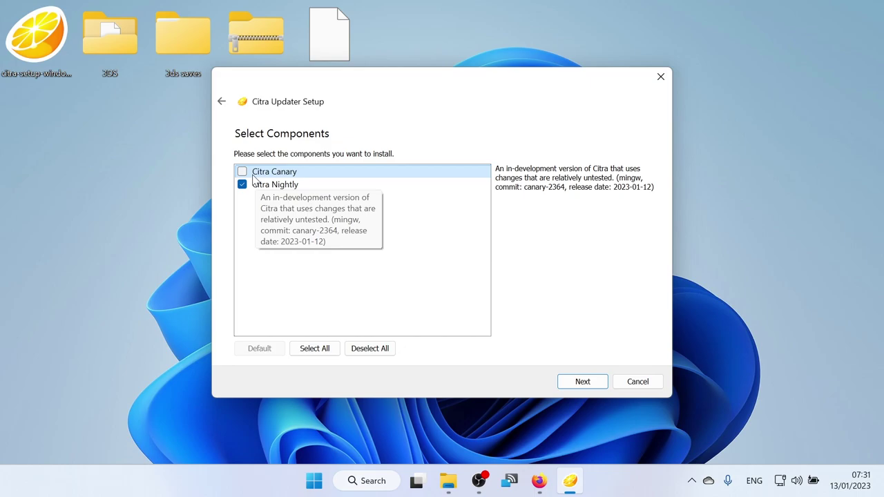
left_click(241, 173)
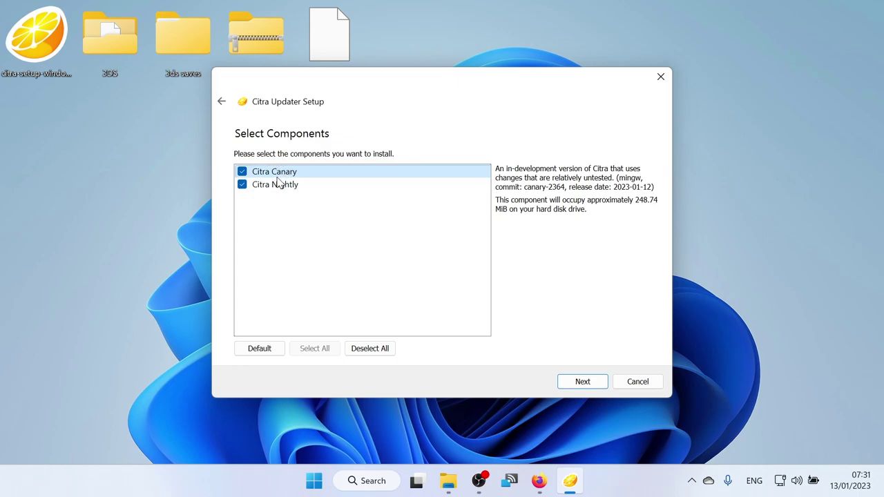
mouse_move(276, 177)
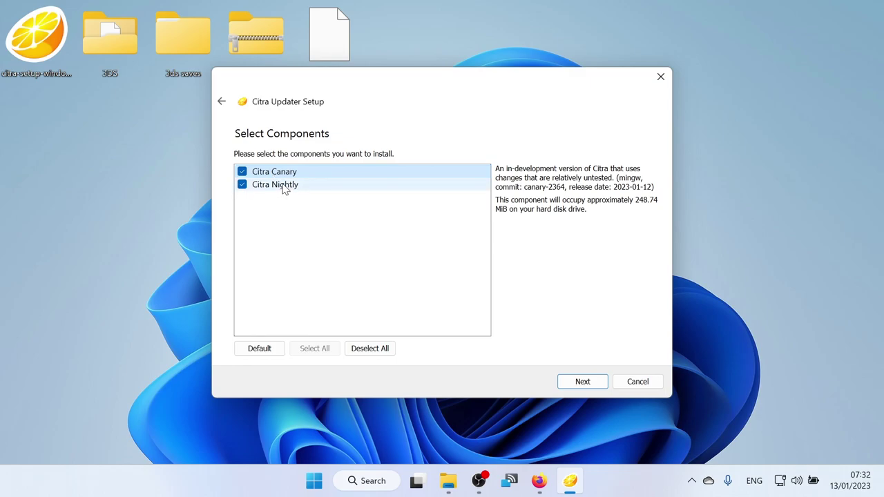
left_click(287, 184)
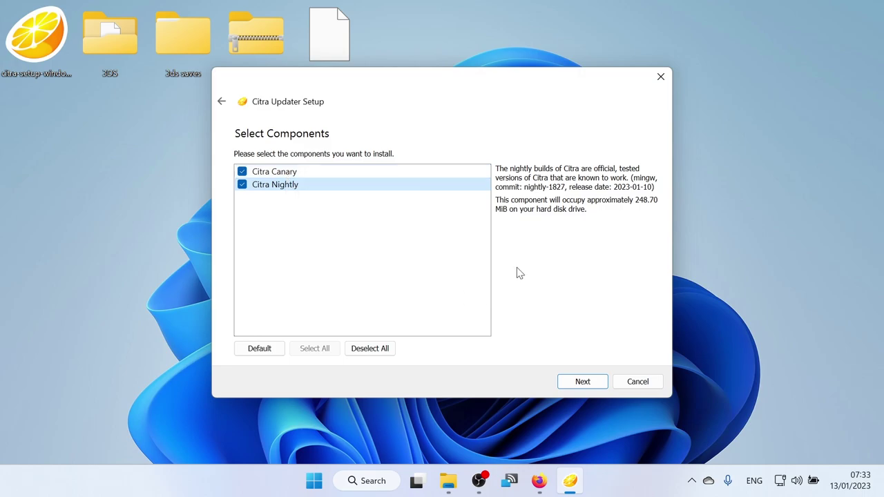
left_click(574, 384)
Accept the GNU General Public License v2.0 agreements, skim the license text and continue the setup
left_click(263, 339)
scroll(322, 305, "down", 2)
scroll(324, 302, "up", 2)
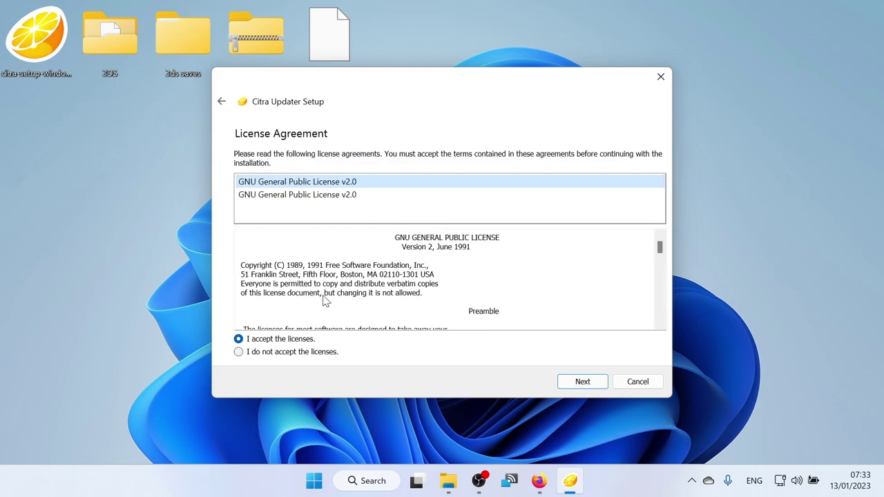
scroll(319, 265, "down", 15)
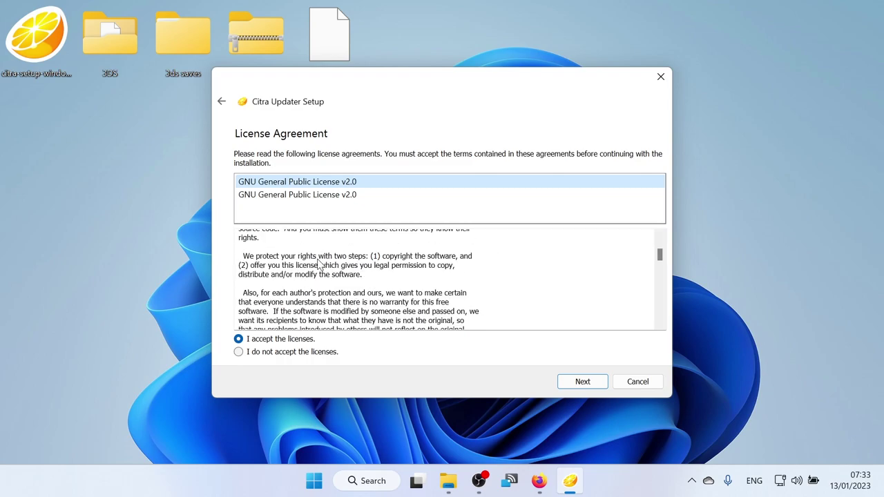
left_click(581, 382)
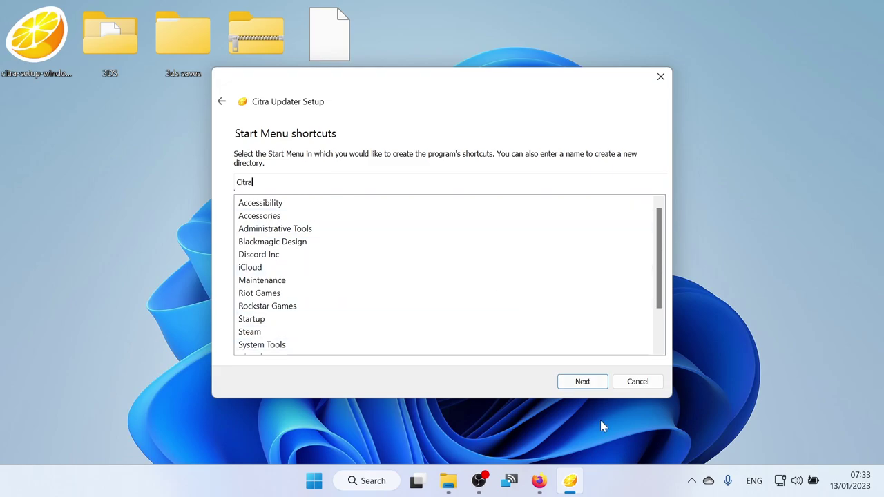
Keep the Citra shortcut folder, install Citra with the installation details shown, and finish the wizard
left_click(574, 381)
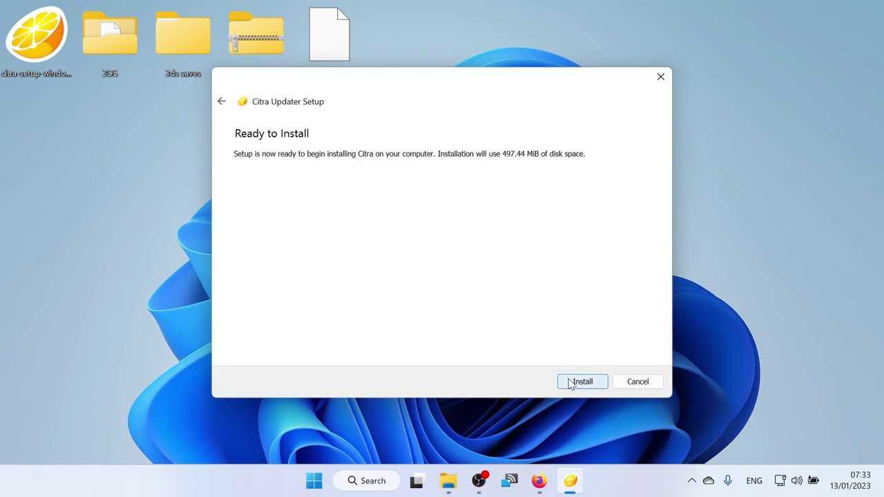
left_click(584, 385)
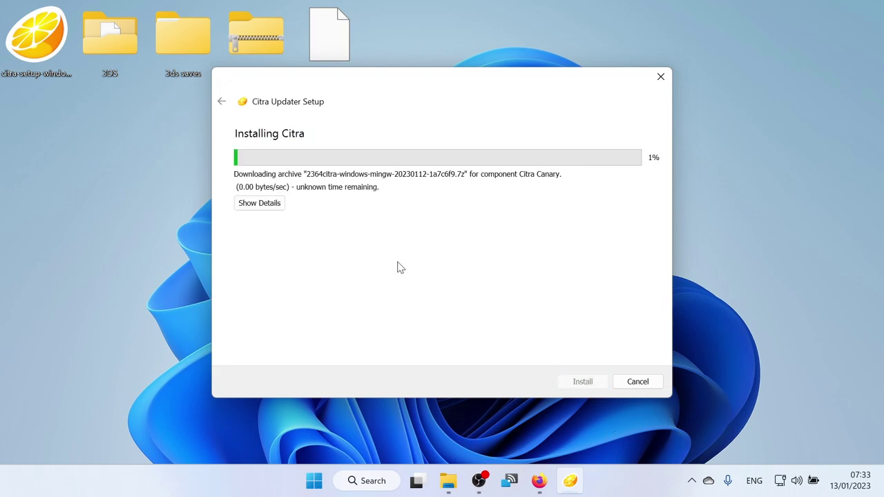
left_click(273, 204)
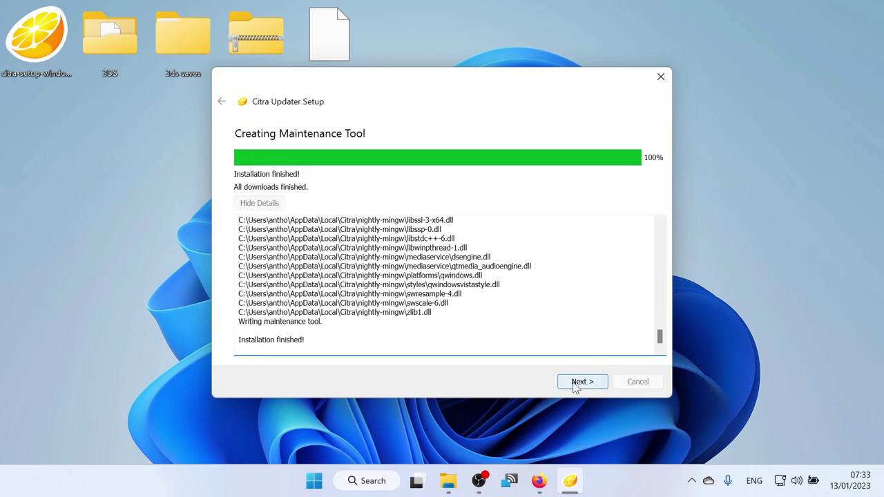
left_click(575, 385)
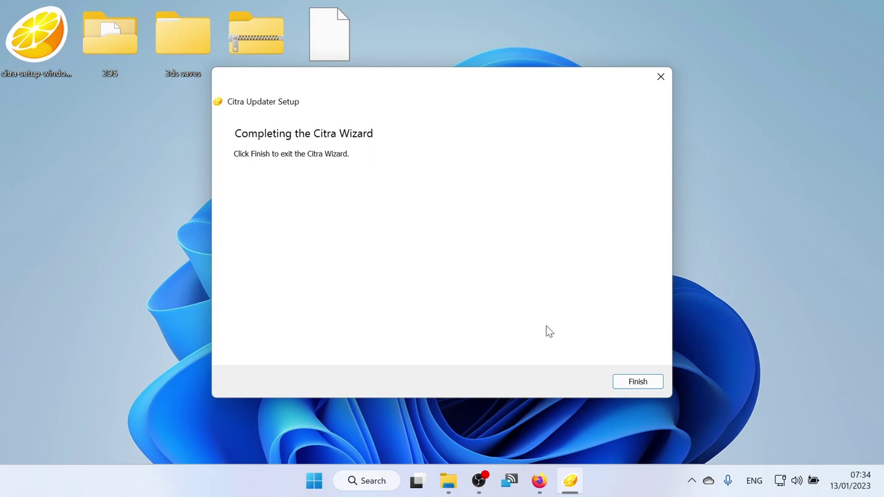
left_click(622, 382)
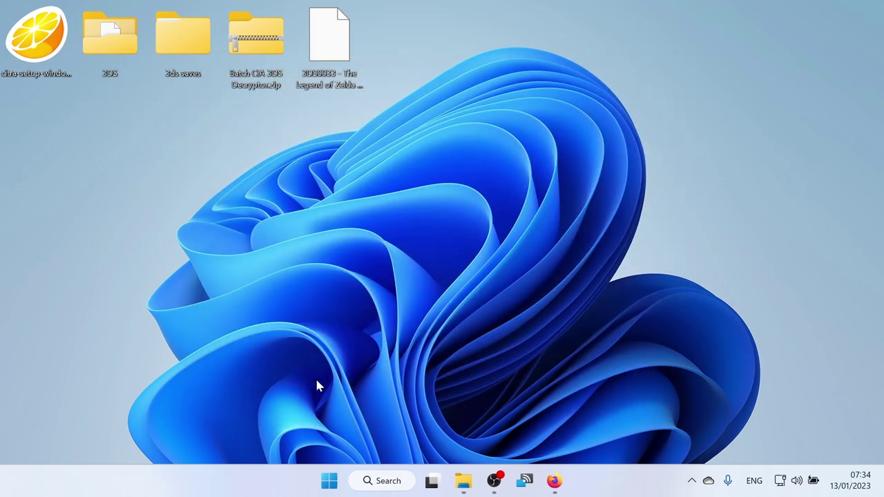
Find the Citra folder in the list of all installed apps and expand it to view its builds
left_click(329, 481)
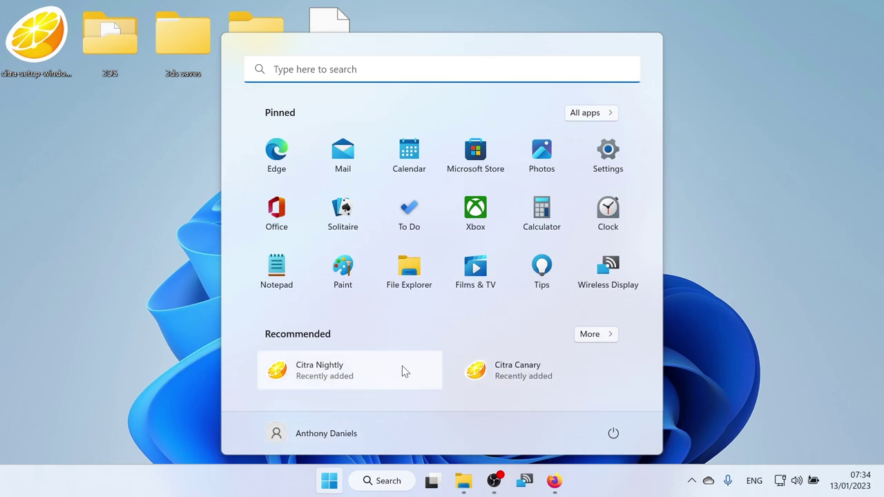
left_click(606, 113)
scroll(395, 235, "down", 2)
scroll(393, 233, "down", 5)
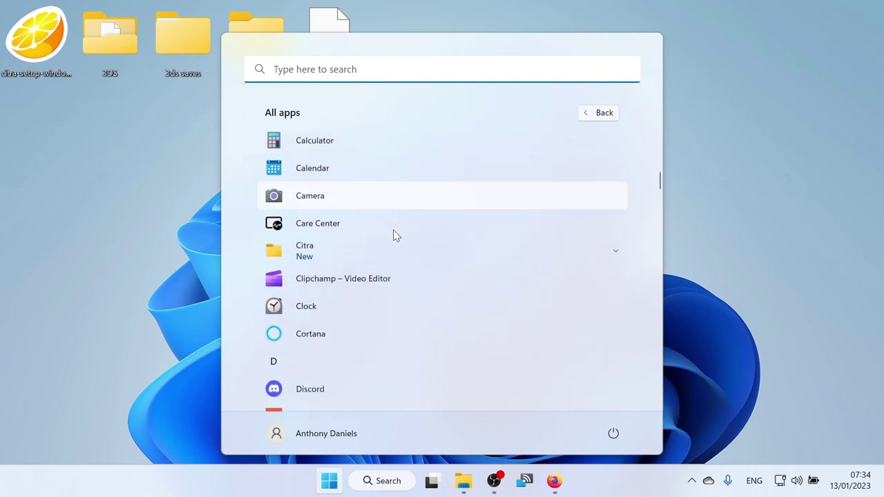
left_click(350, 202)
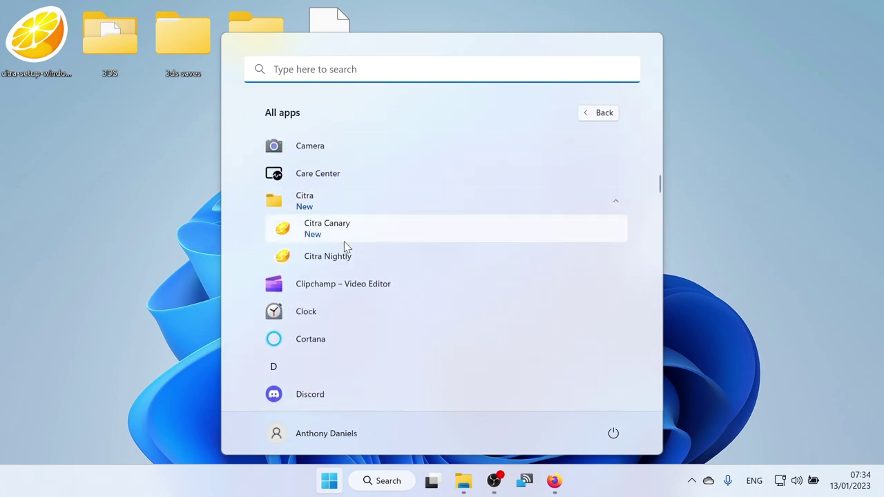
left_click(329, 481)
Launch Citra Nightly from the recently added apps and maximize its window
left_click(329, 480)
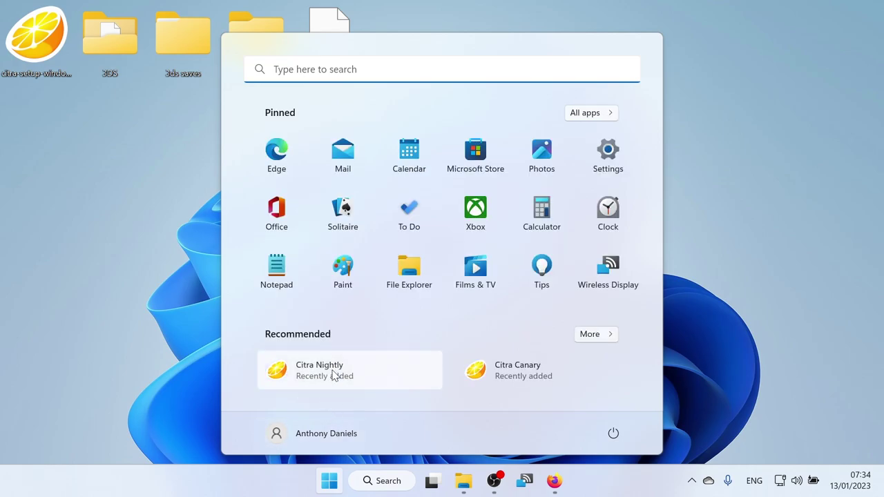
left_click(334, 375)
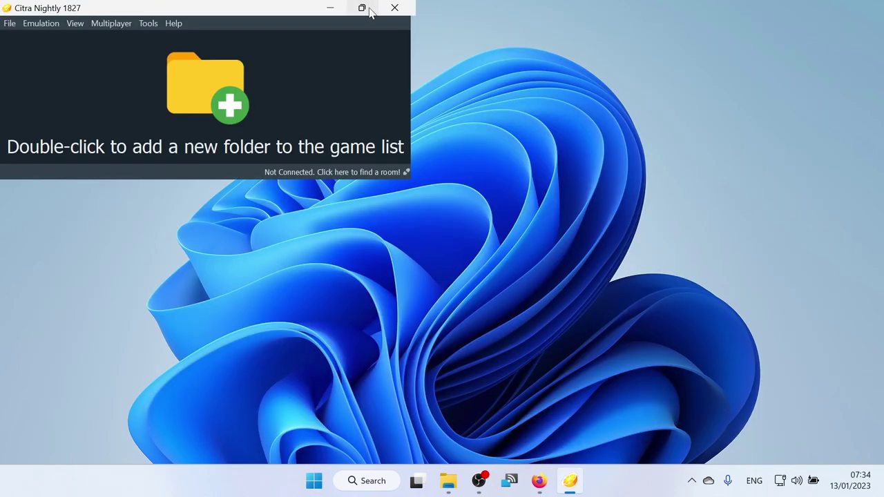
left_click(369, 15)
left_click(513, 86)
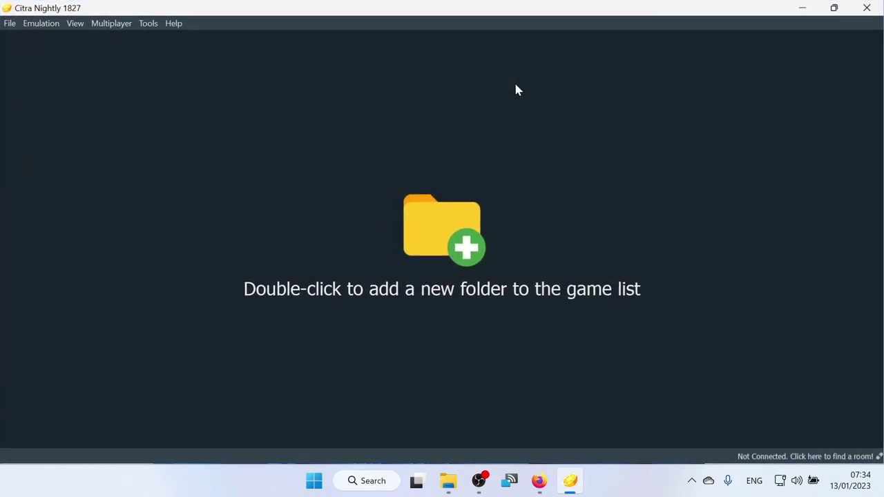
Add the 3DS folder from the Desktop to the game list
double_click(438, 225)
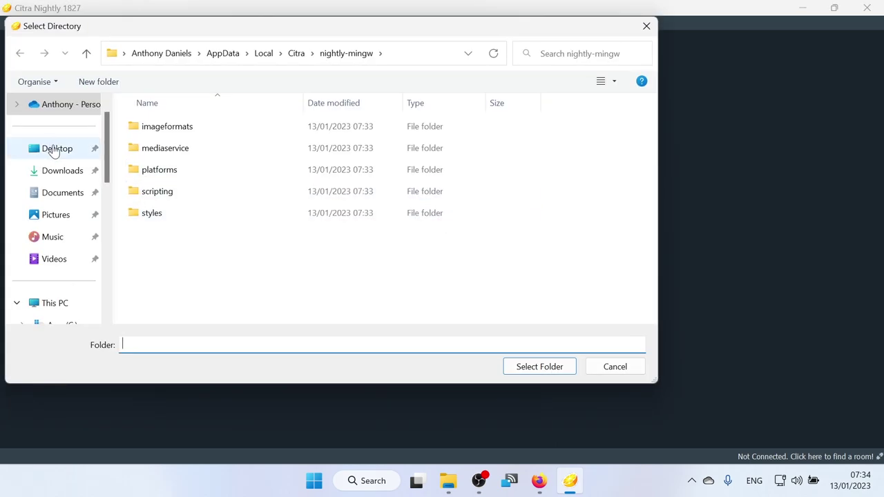
left_click(54, 150)
left_click(142, 131)
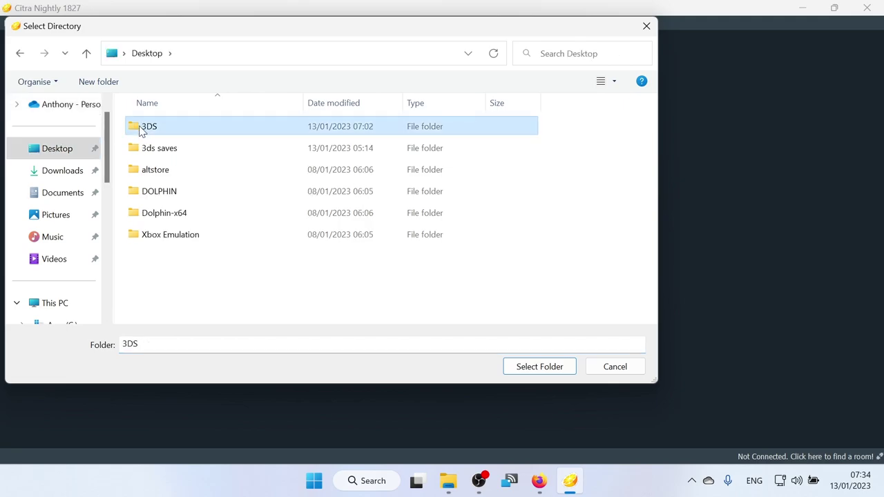
left_click(535, 366)
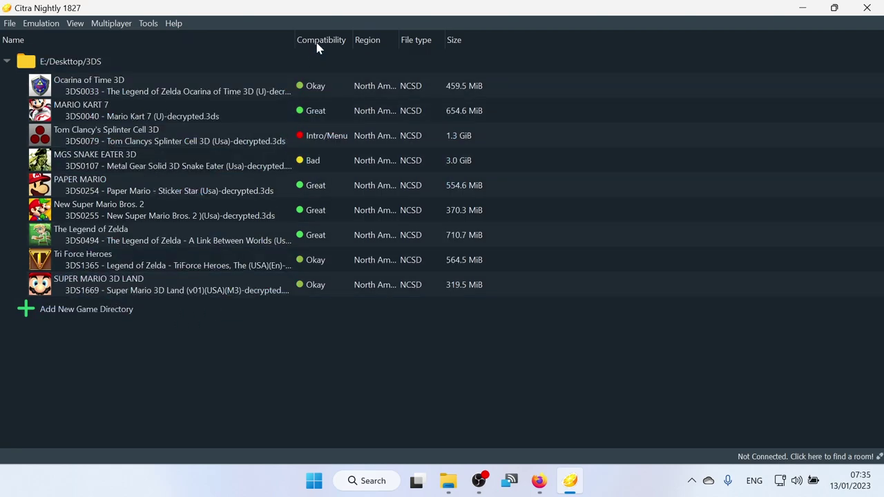
Examine the compatibility ratings of the listed games and read their descriptions
left_click(311, 87)
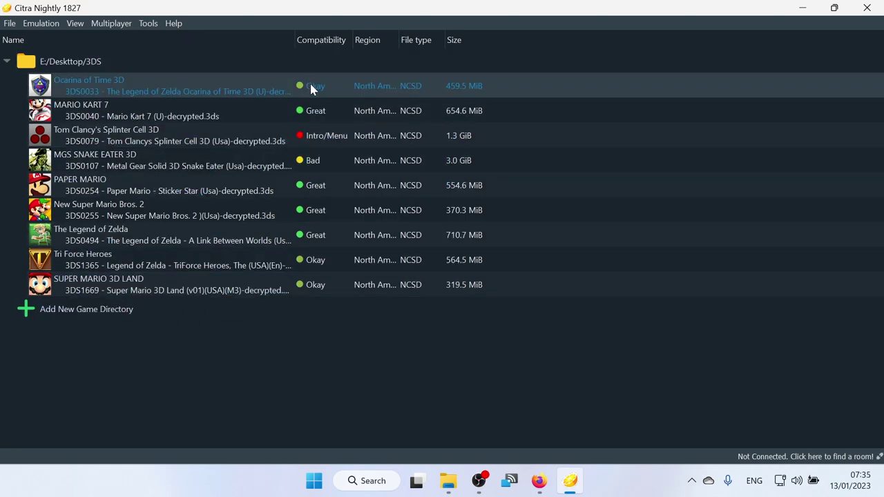
mouse_move(310, 98)
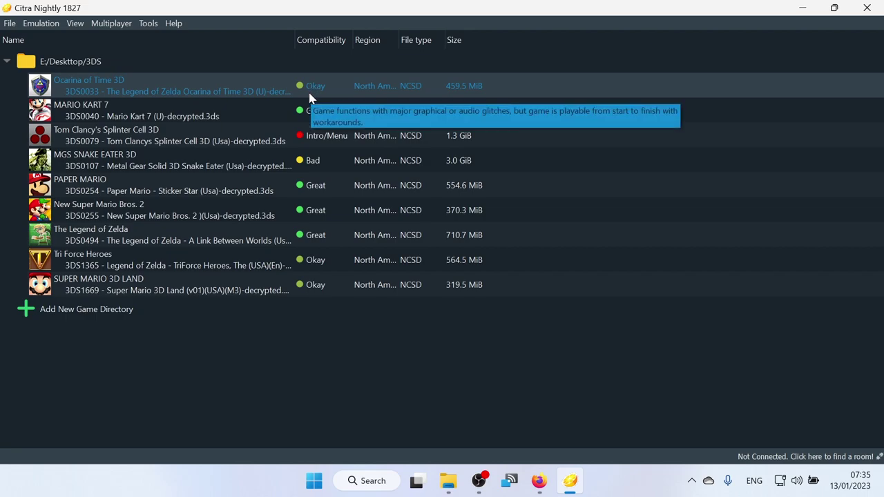
left_click(310, 119)
left_click(309, 142)
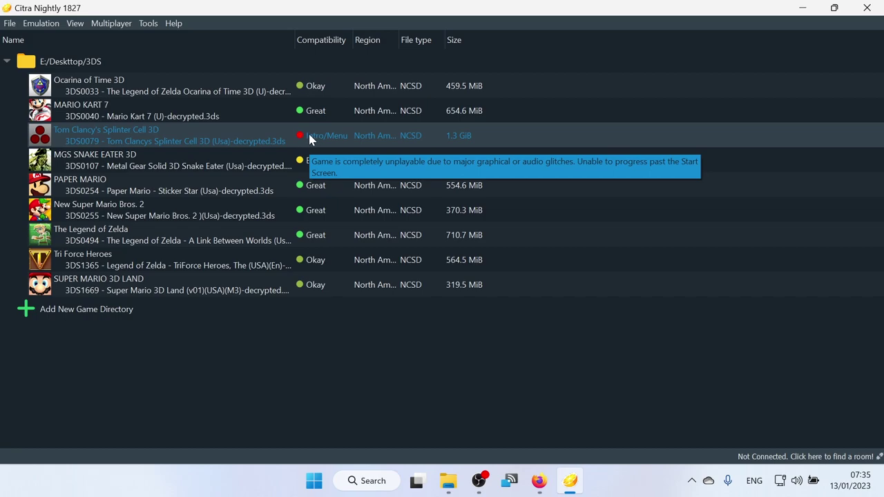
left_click(315, 225)
left_click(309, 170)
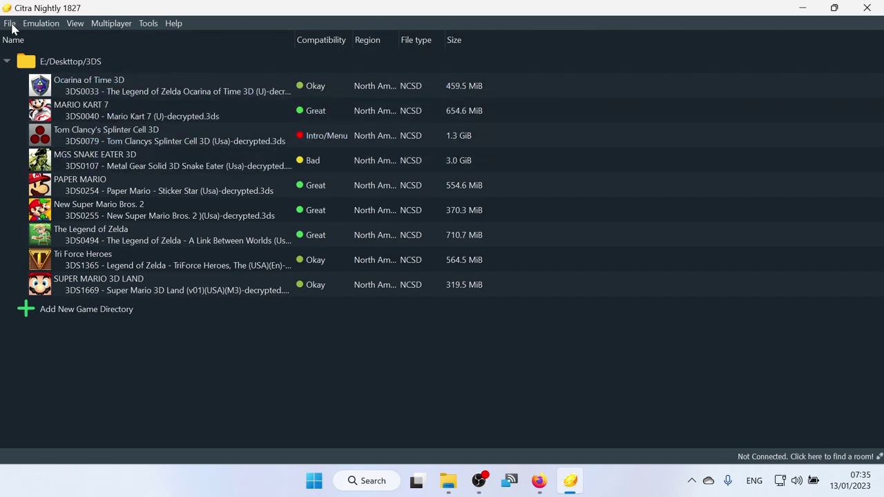
Open the emulator configuration and apply the Light interface theme
left_click(10, 24)
mouse_move(24, 21)
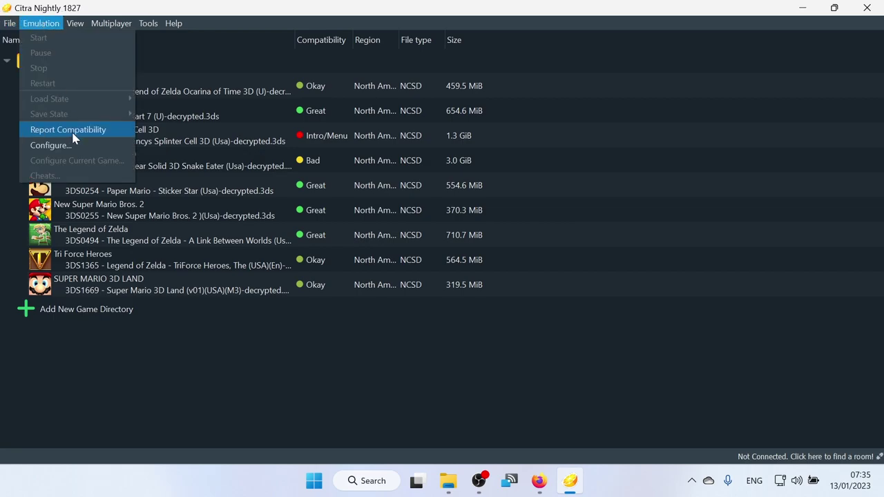
left_click(78, 151)
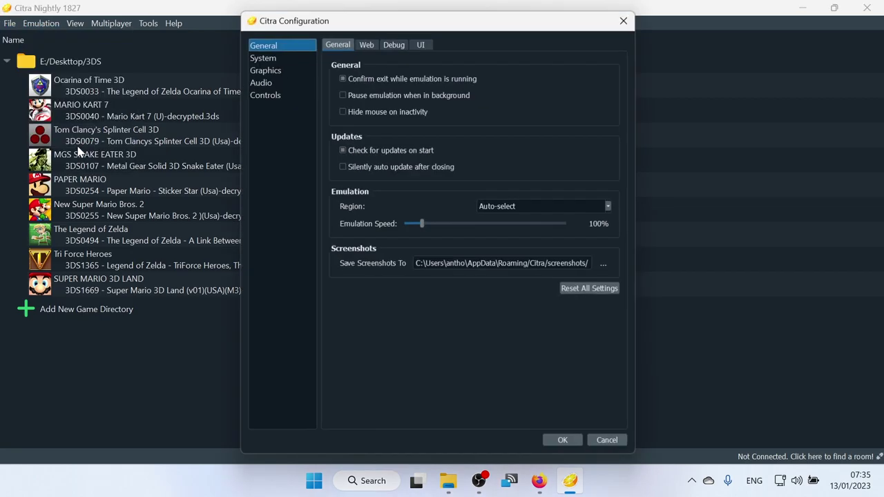
left_click(421, 45)
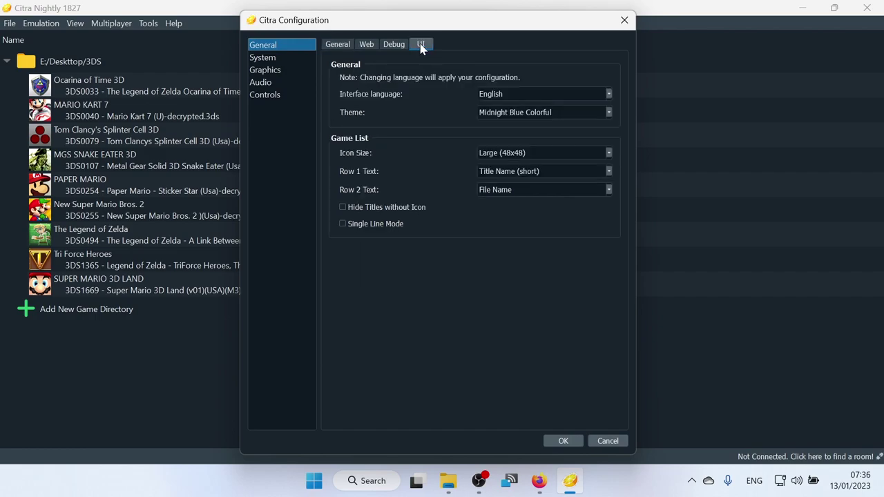
left_click(500, 114)
left_click(503, 125)
left_click(563, 441)
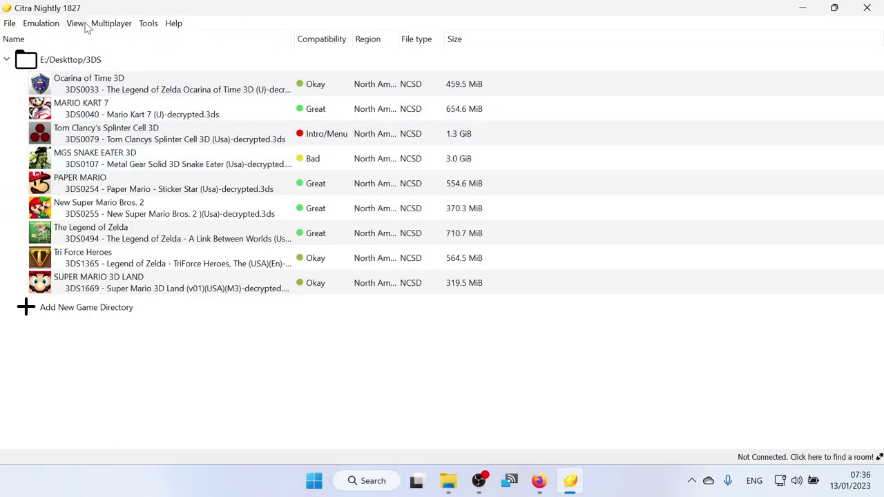
Reopen the interface settings and choose the Midnight Blue Colorful theme
left_click(40, 23)
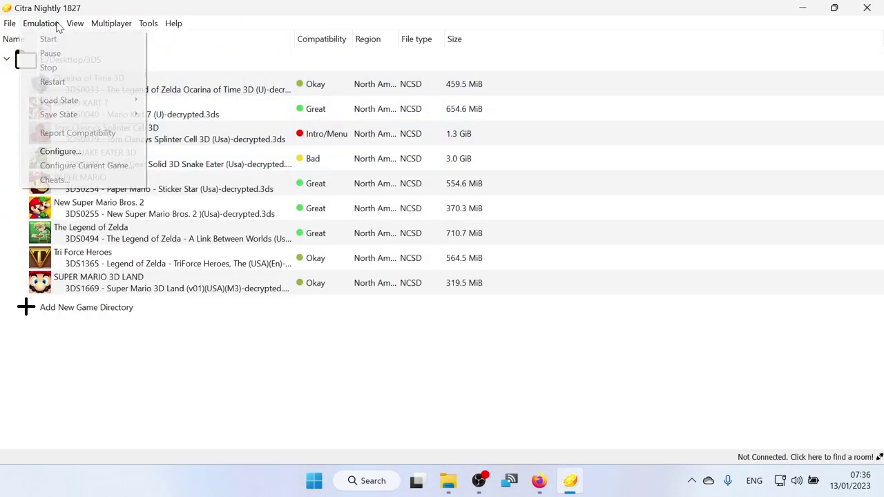
left_click(76, 151)
left_click(447, 39)
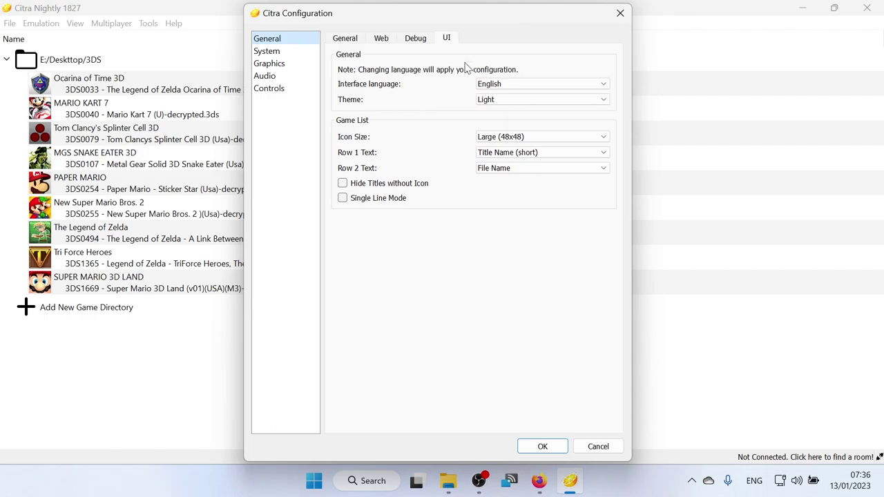
left_click(504, 101)
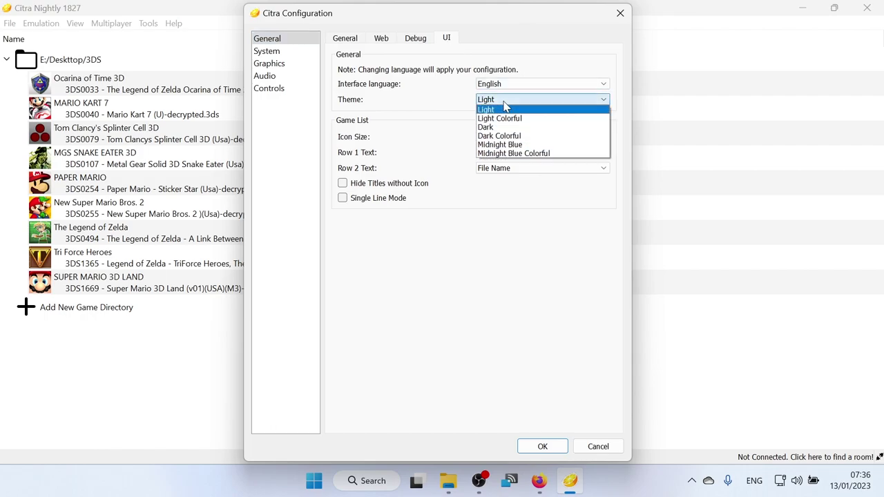
left_click(513, 154)
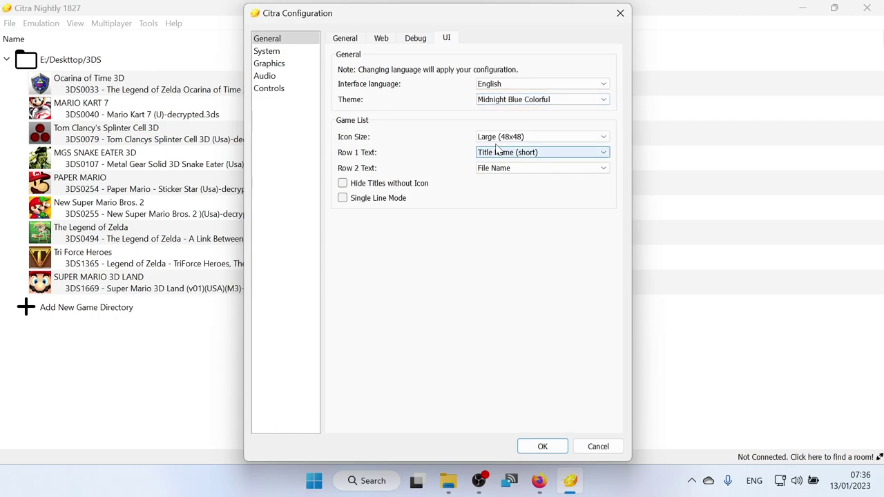
Review the game list's icon size and Row 1 text options, keeping Large (48x48) and Title Name (short)
left_click(498, 138)
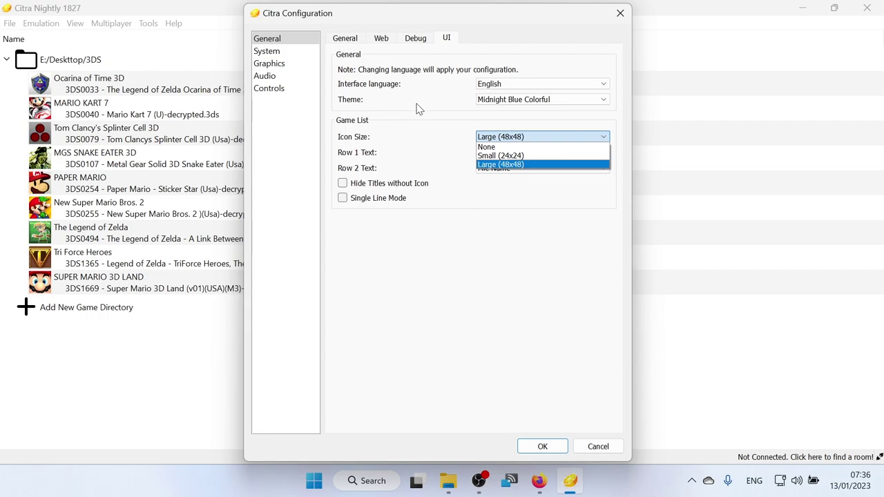
left_click(517, 214)
left_click(502, 153)
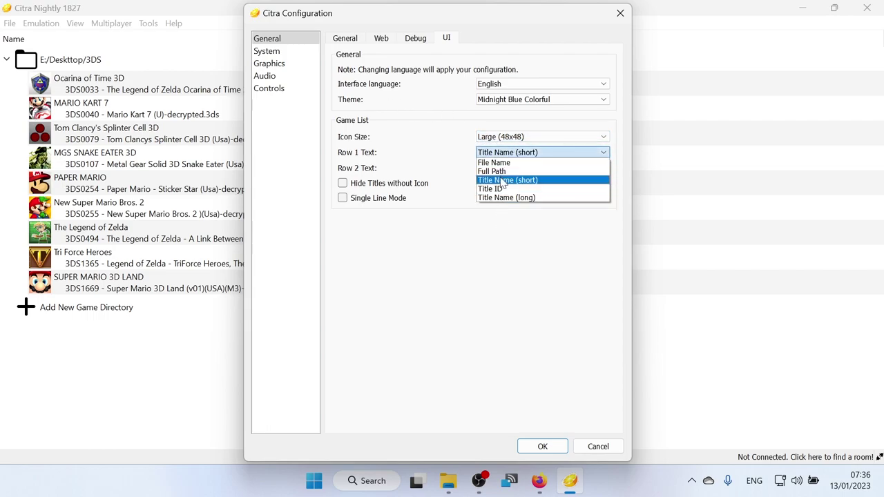
left_click(506, 181)
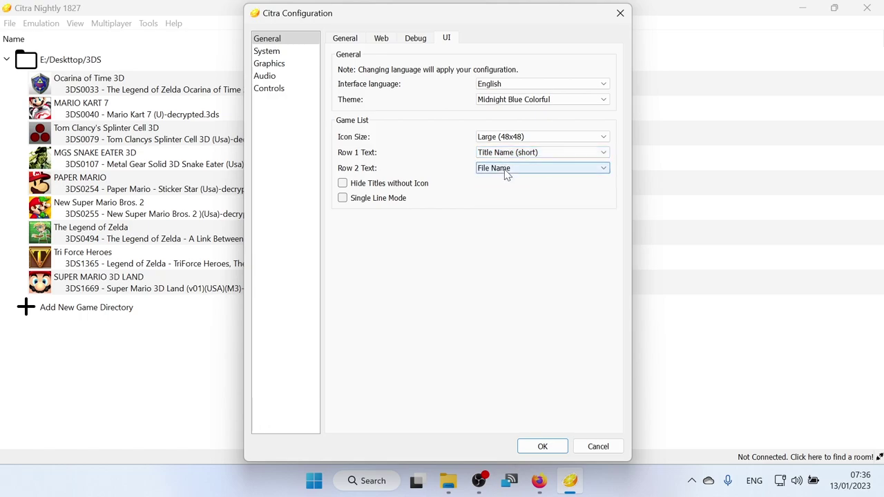
Look through the available interface languages and keep English
left_click(507, 84)
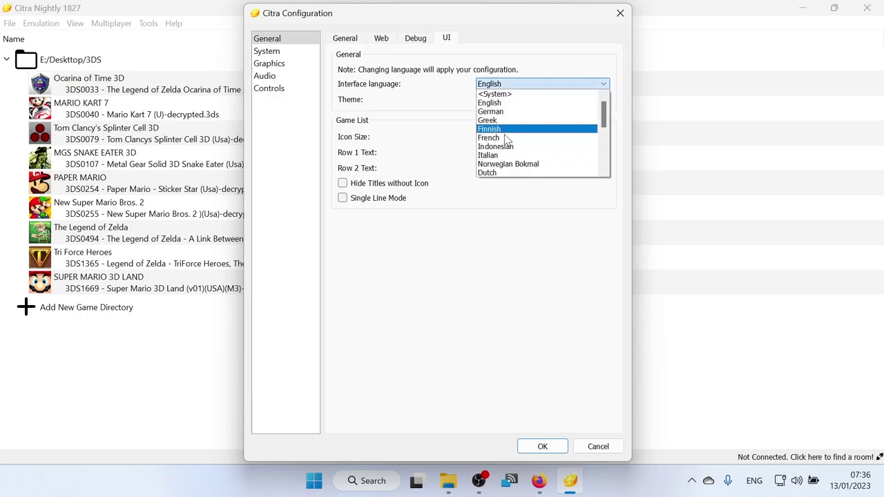
scroll(513, 108, "down", 5)
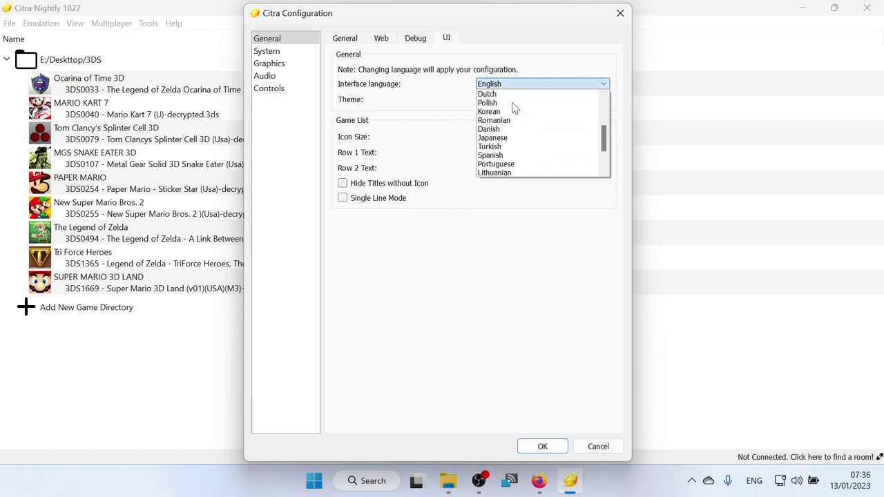
scroll(508, 118, "up", 5)
scroll(503, 124, "up", 1)
left_click(500, 109)
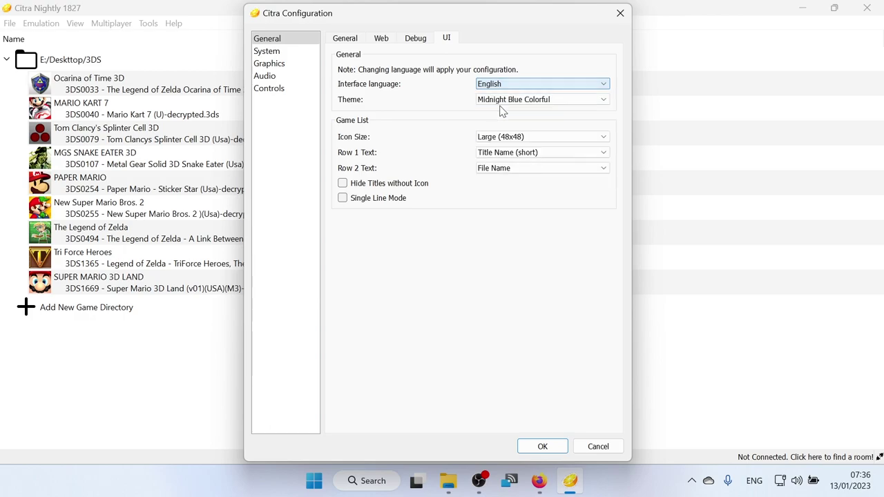
Review the debug, general, web, camera and storage settings, and close the Citra account information page in the browser
left_click(419, 39)
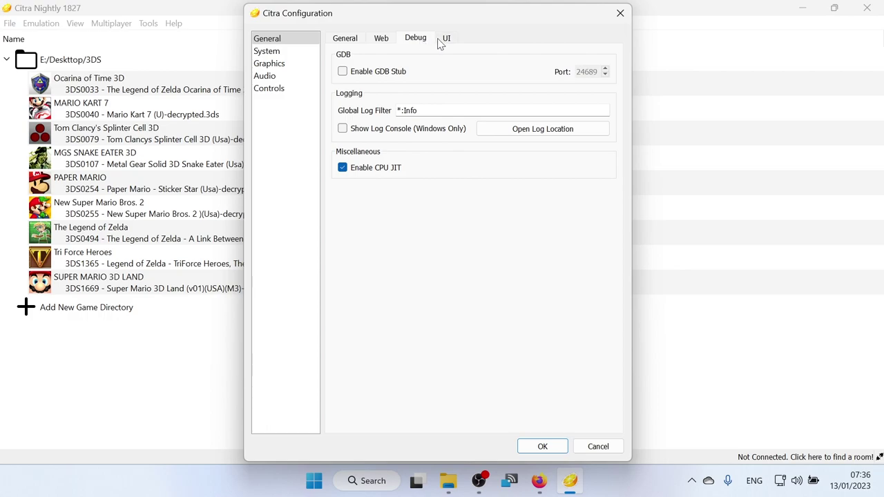
left_click(345, 38)
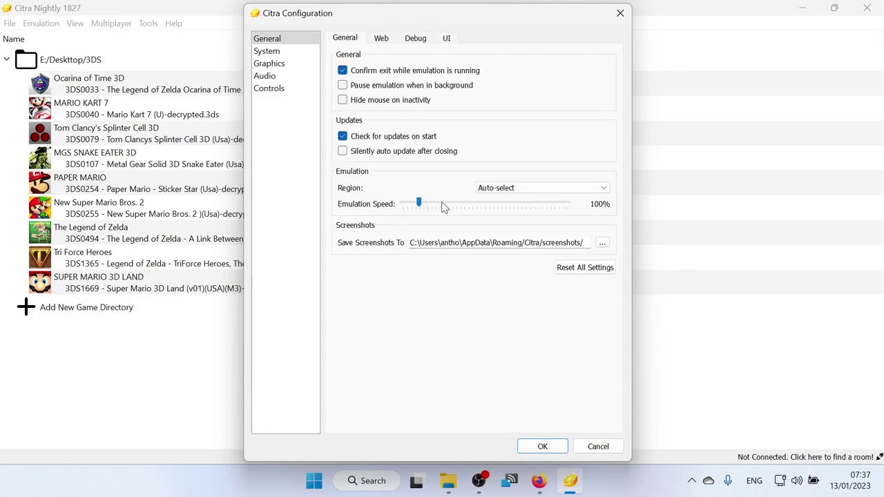
left_click(382, 38)
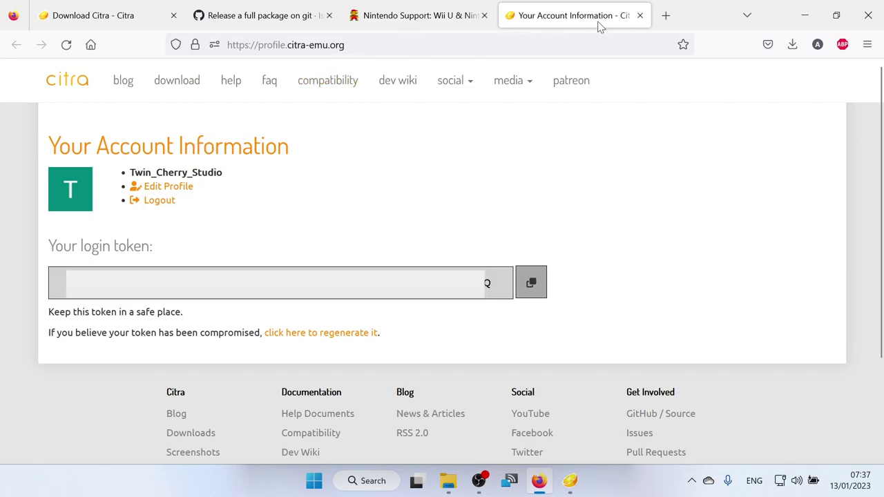
left_click(639, 15)
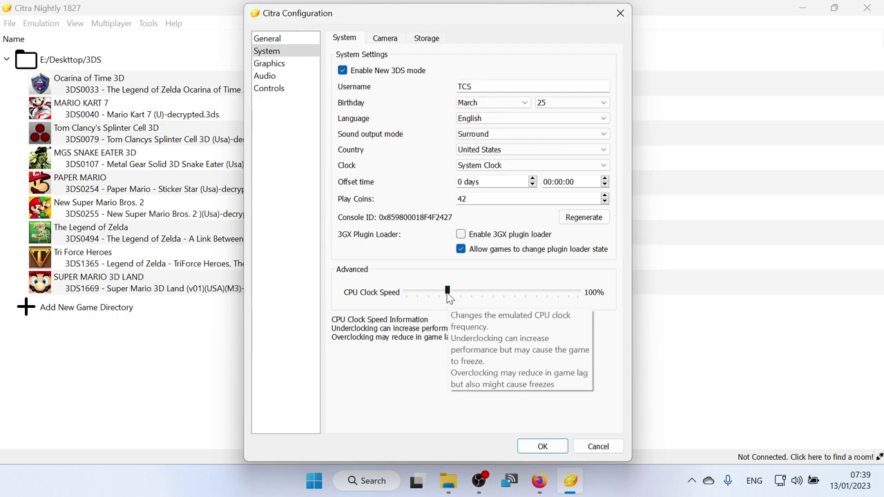
left_click(382, 38)
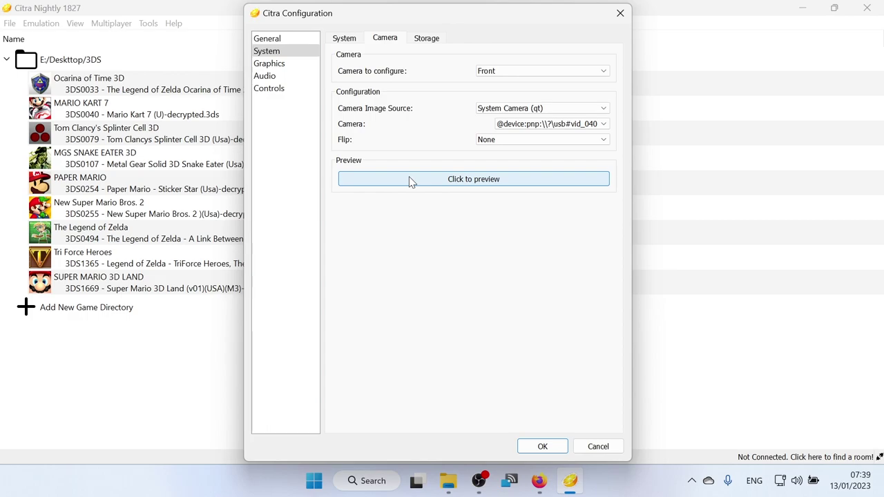
left_click(429, 39)
Set the internal graphics resolution to 6x Native (2400x1440)
left_click(284, 66)
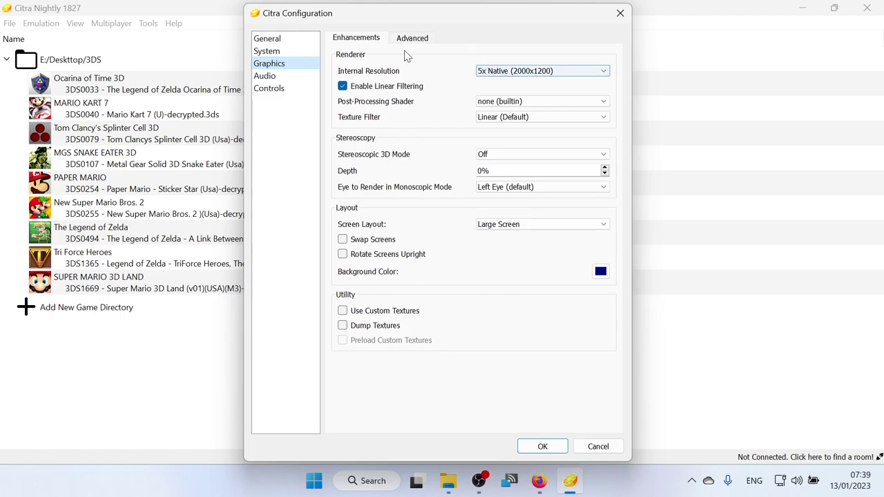
left_click(510, 72)
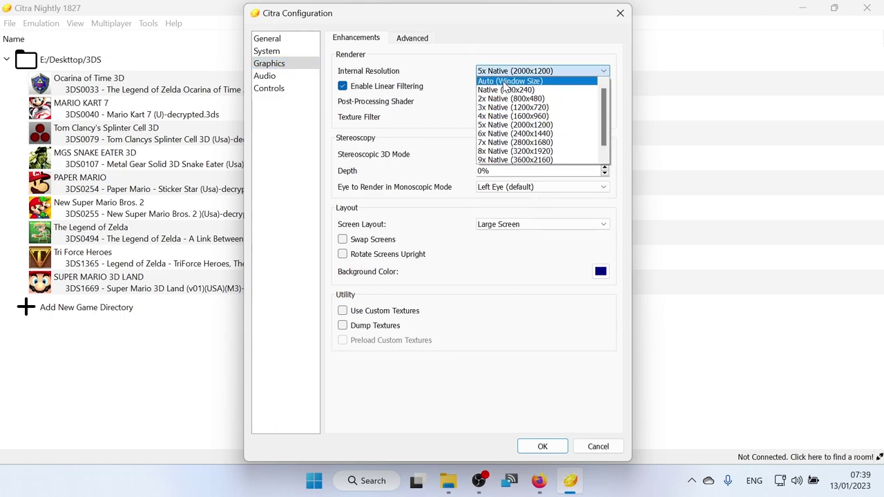
left_click(503, 90)
left_click(515, 71)
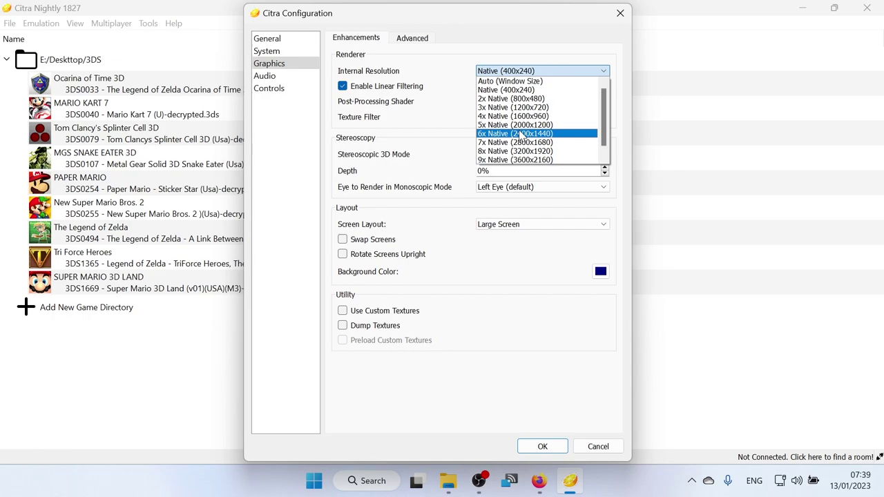
scroll(517, 158, "down", 1)
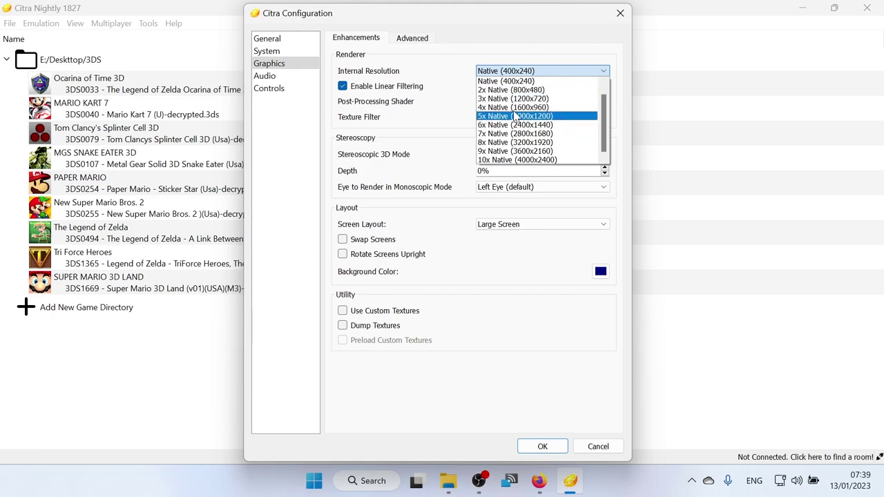
left_click(515, 125)
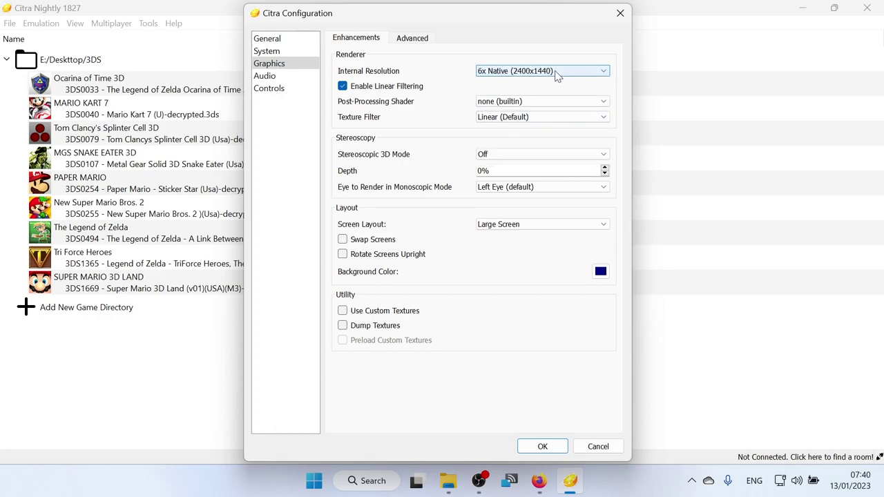
Keep the Large Screen layout and enable the use and preloading of custom textures
left_click(497, 225)
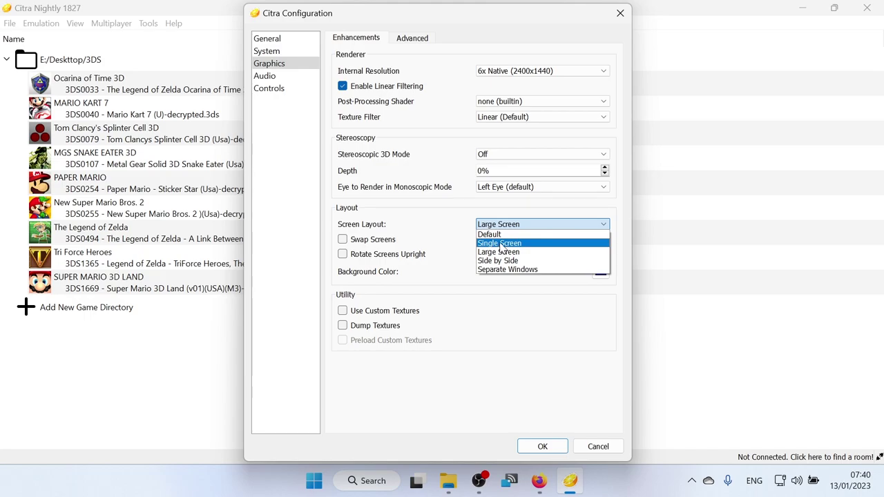
left_click(457, 237)
left_click(408, 312)
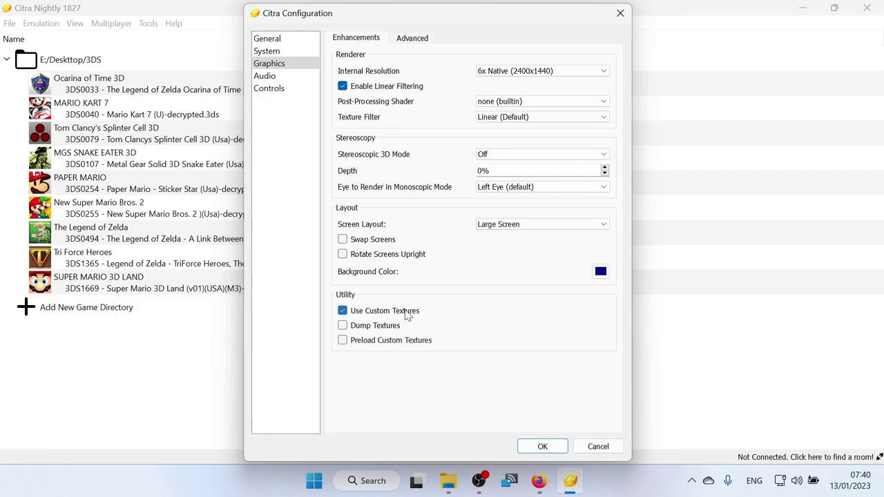
left_click(395, 345)
Review the advanced graphics options and keep the audio emulation set to HLE (fast)
left_click(415, 41)
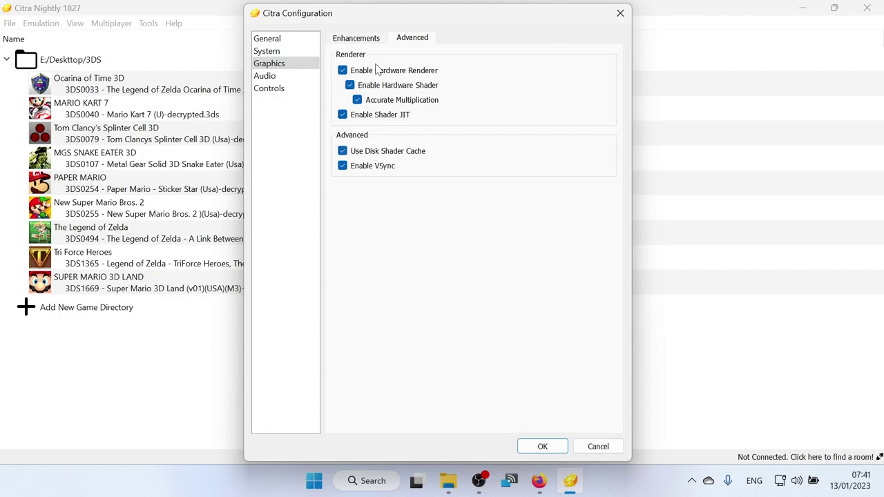
mouse_move(373, 77)
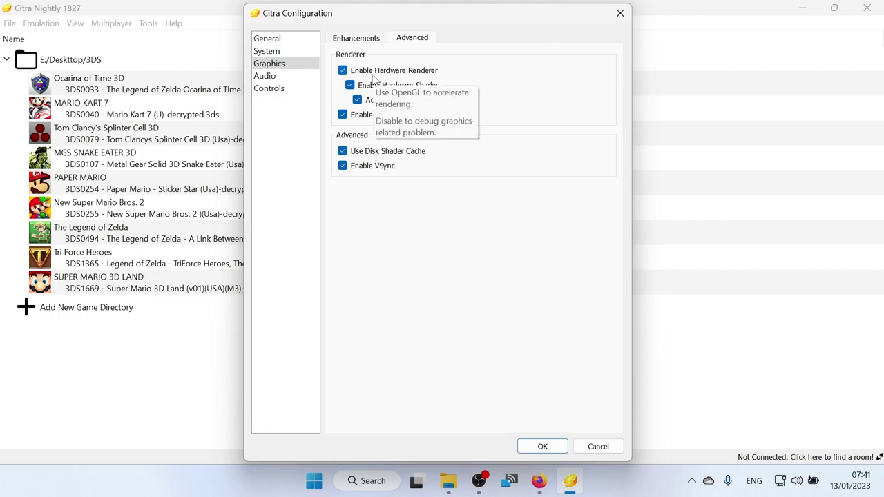
left_click(265, 76)
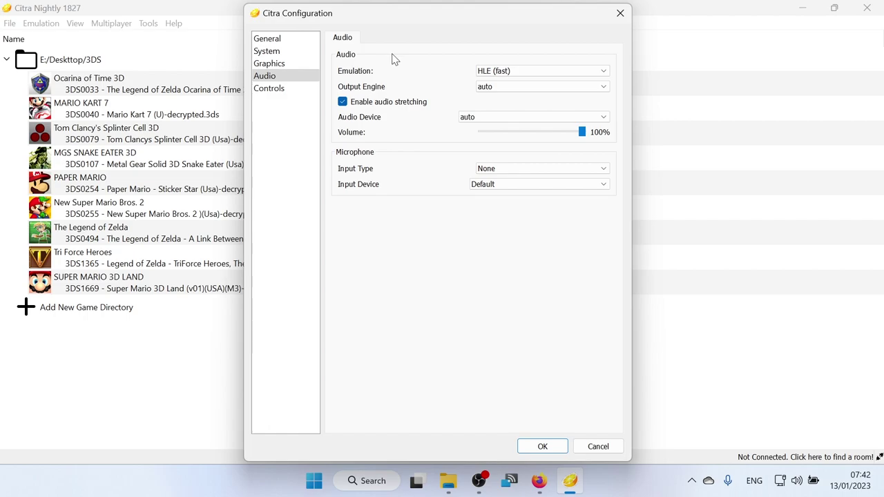
left_click(492, 73)
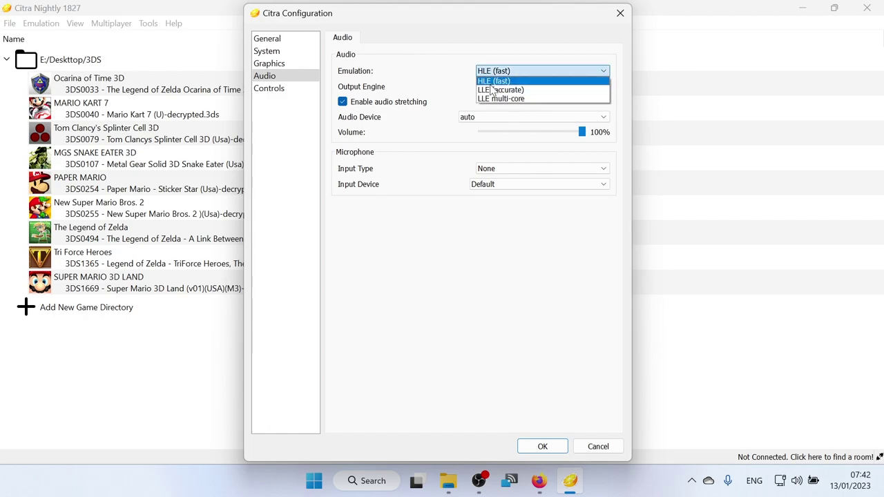
left_click(427, 68)
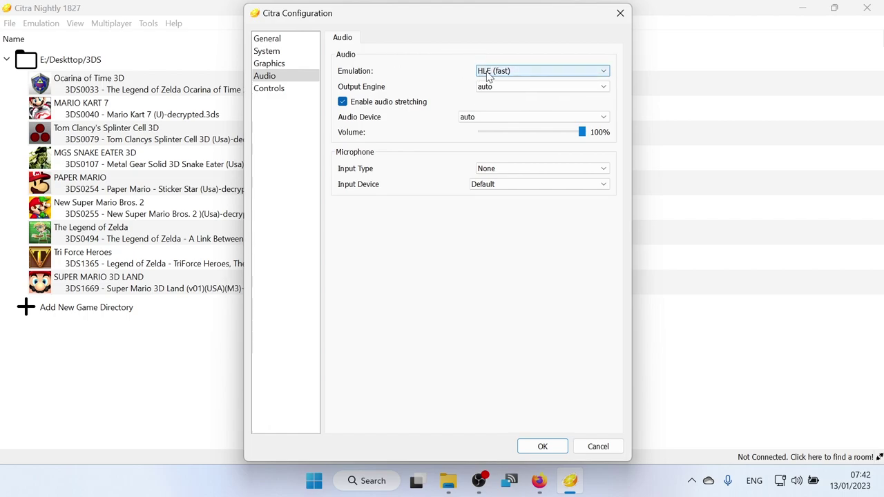
left_click(488, 74)
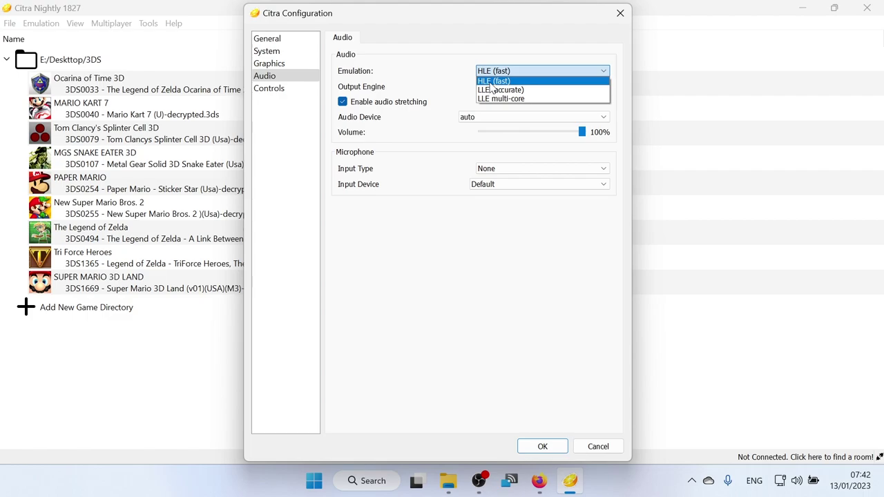
left_click(492, 83)
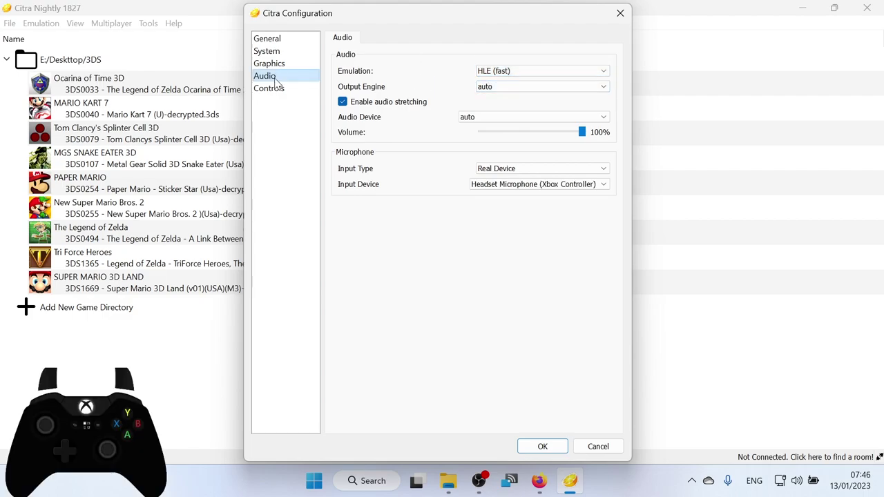
Auto-map the connected controller to the 3DS controls in the default input profile
left_click(276, 85)
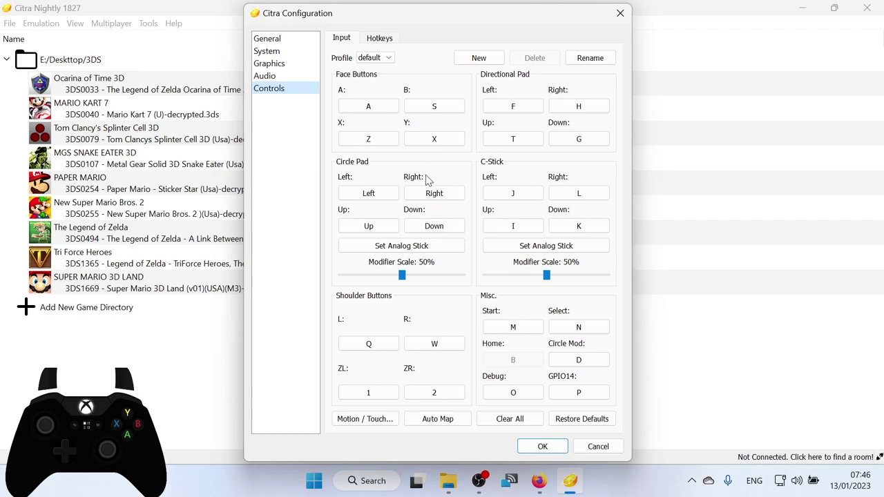
left_click(442, 420)
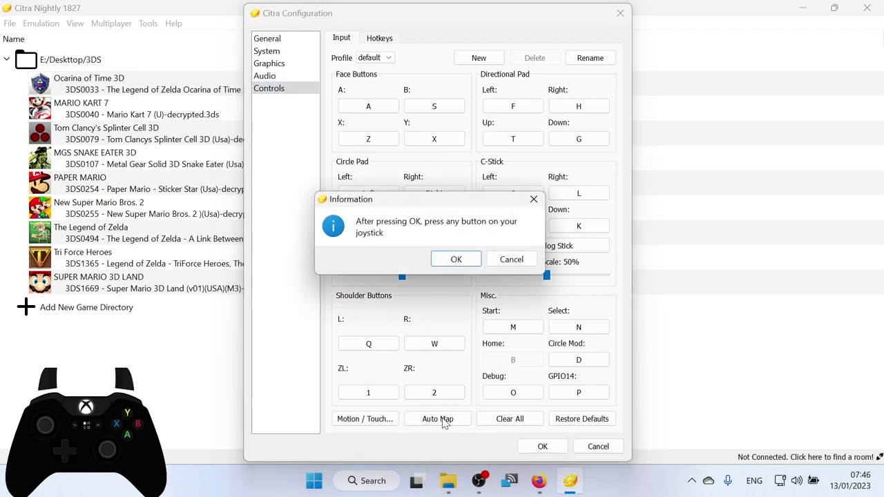
left_click(454, 259)
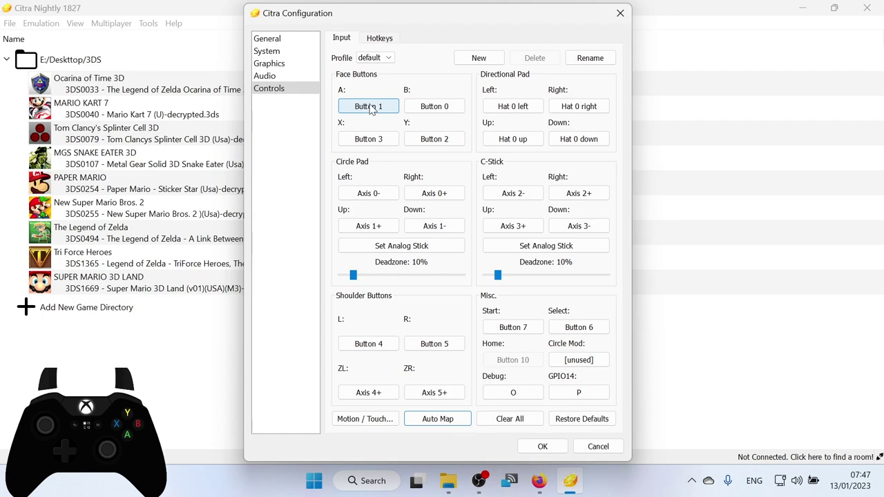
Remap face buttons A, B, X and Y to controller Buttons 0, 1, 2 and 3, and open the motion and touch settings
left_click(369, 109)
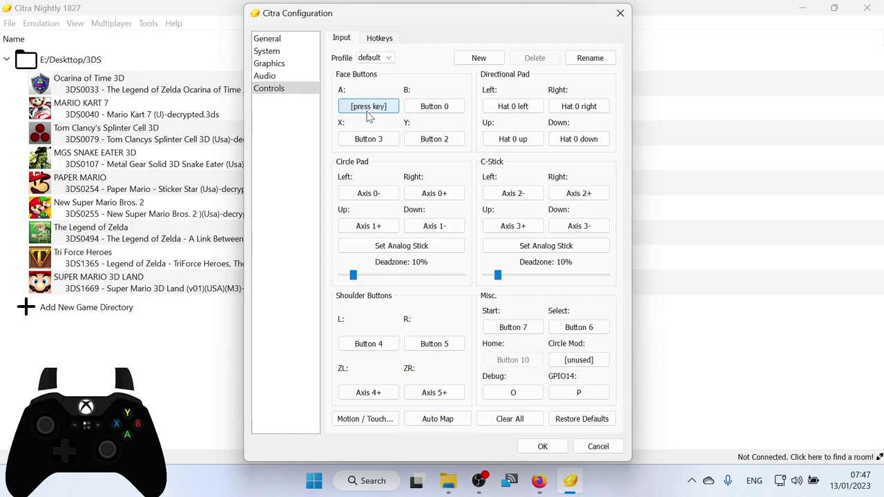
left_click(418, 110)
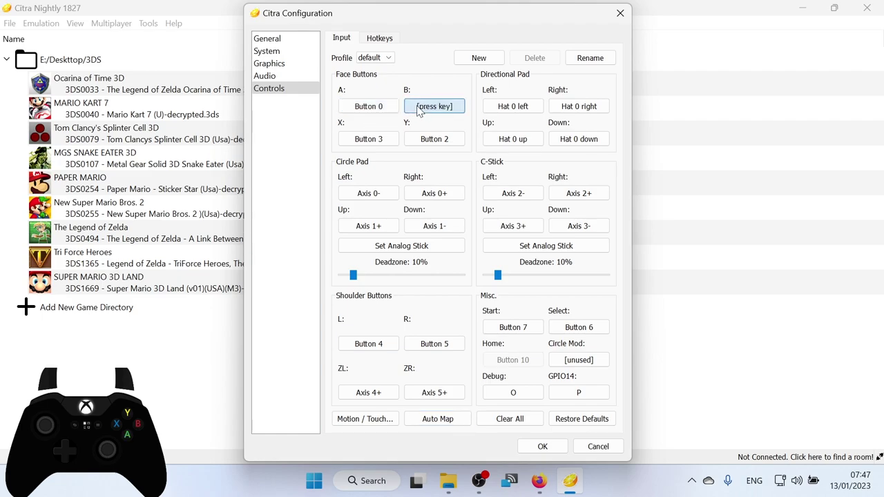
left_click(374, 142)
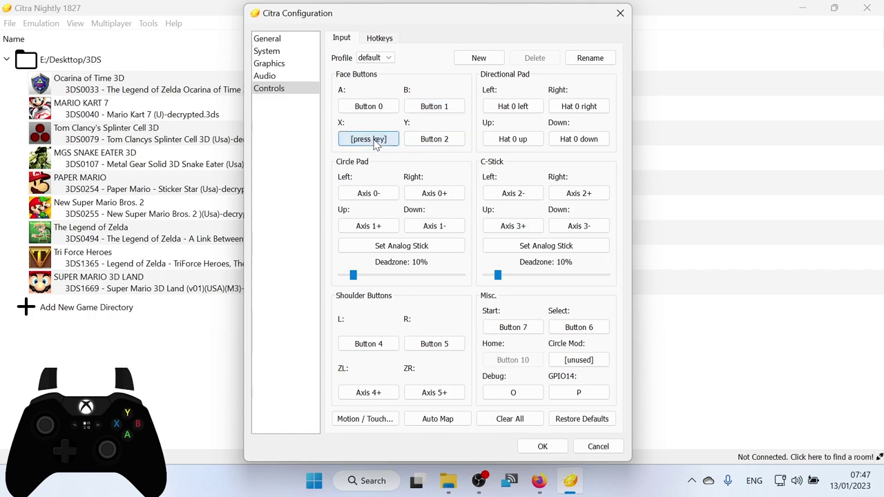
left_click(415, 141)
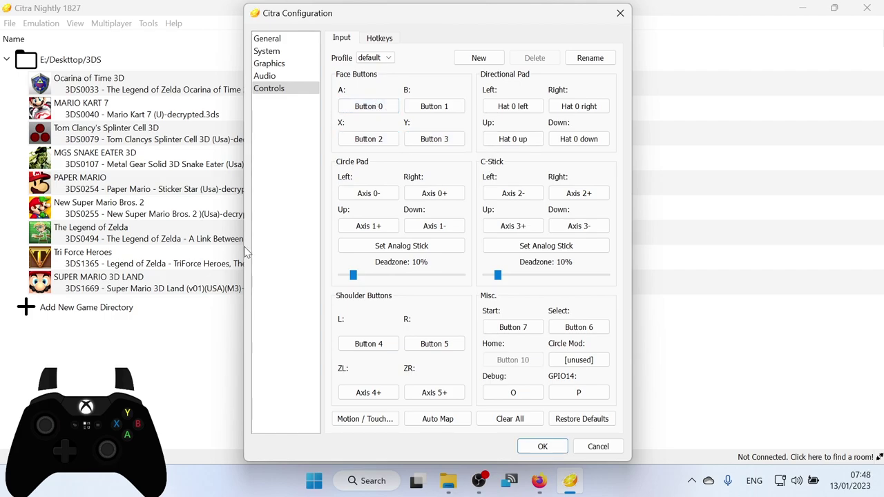
left_click(370, 109)
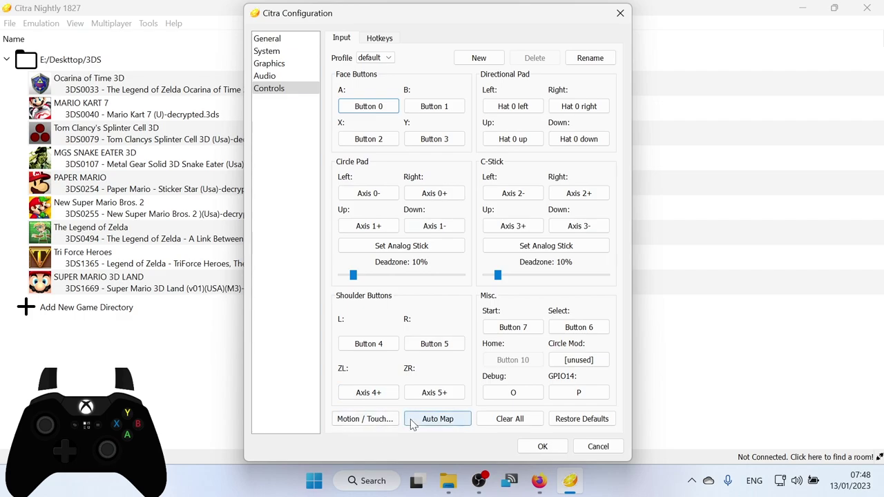
left_click(364, 421)
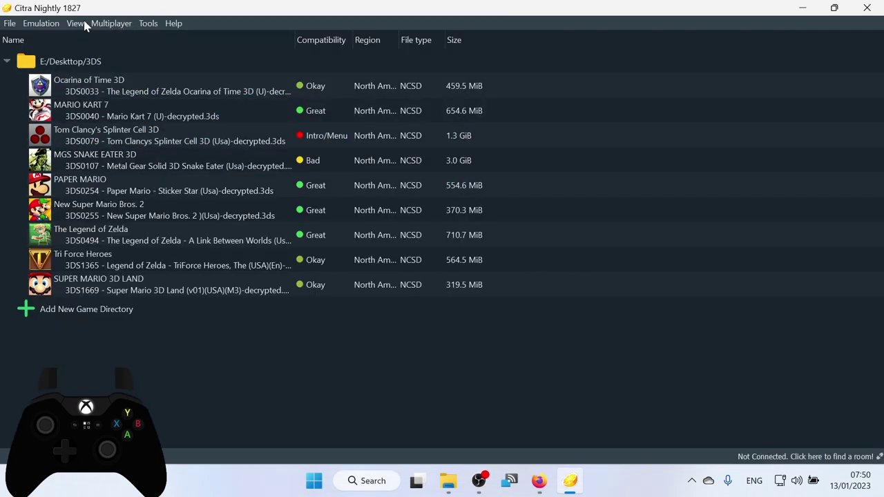
Browse the public game lobby and read the descriptions of the (13LGN) Fire Emblem Awakening and (17GN) Harvest Moon 3D rooms
left_click(107, 25)
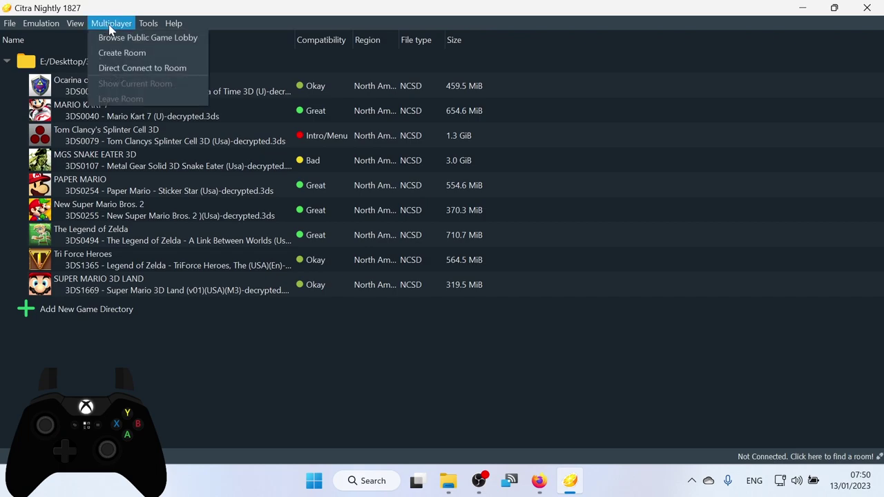
left_click(114, 40)
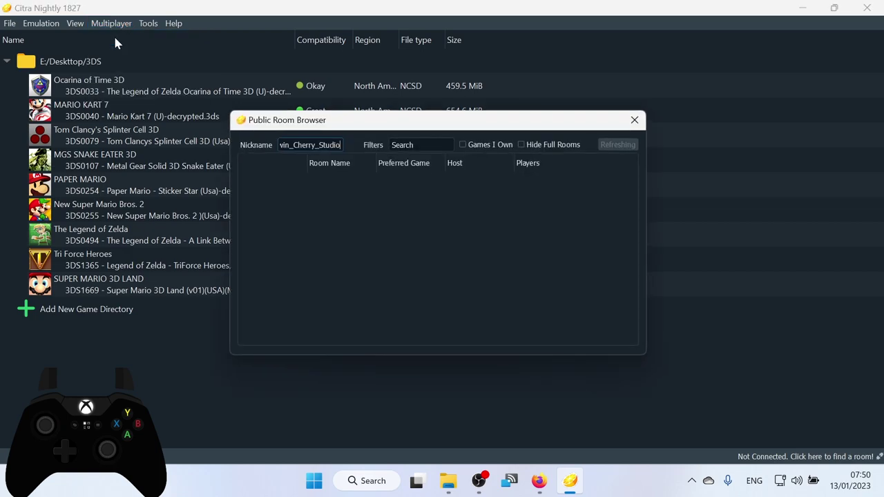
scroll(328, 175, "down", 6)
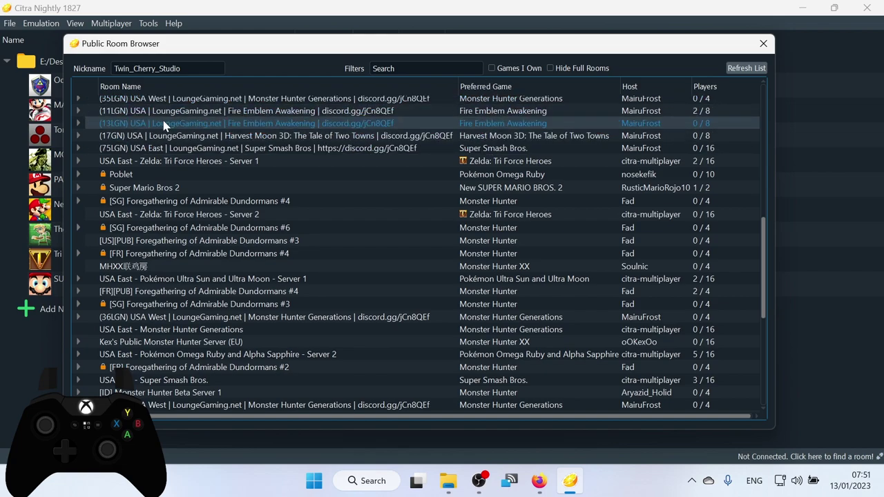
left_click(78, 121)
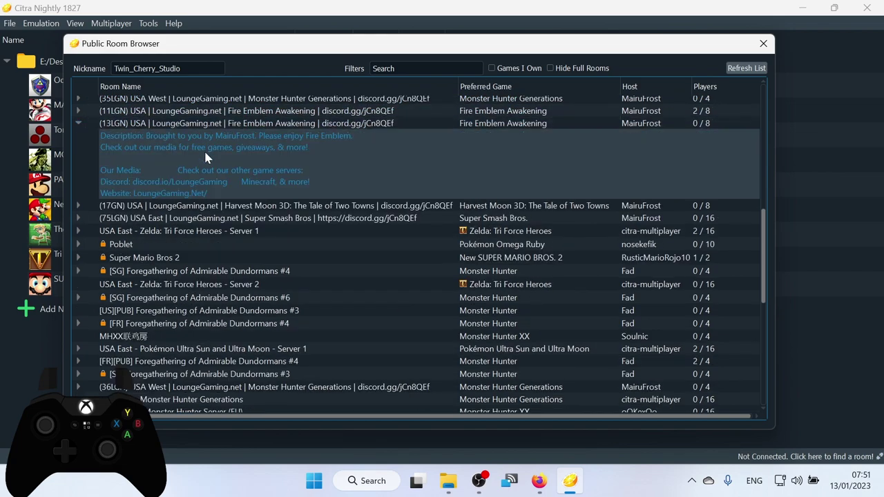
left_click(78, 204)
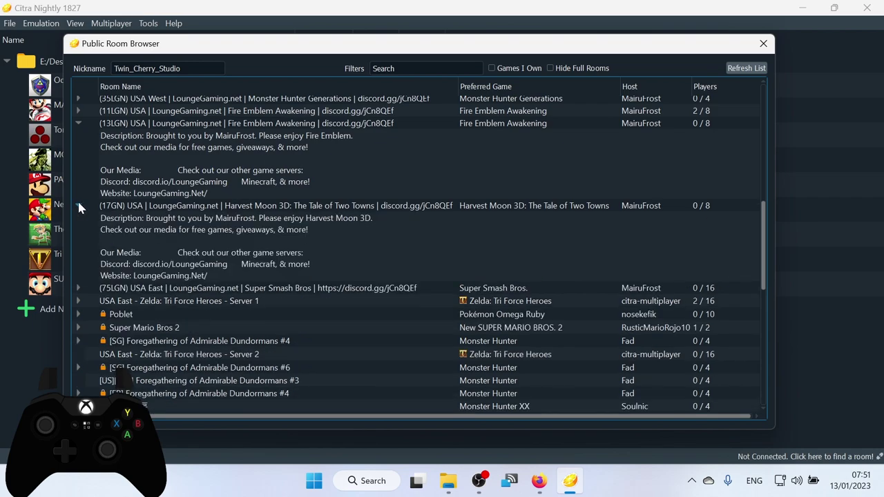
left_click(79, 203)
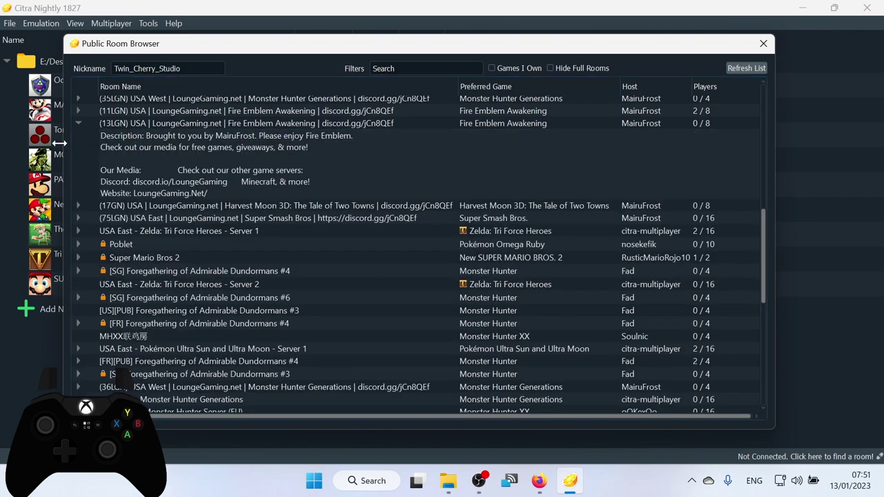
left_click(78, 123)
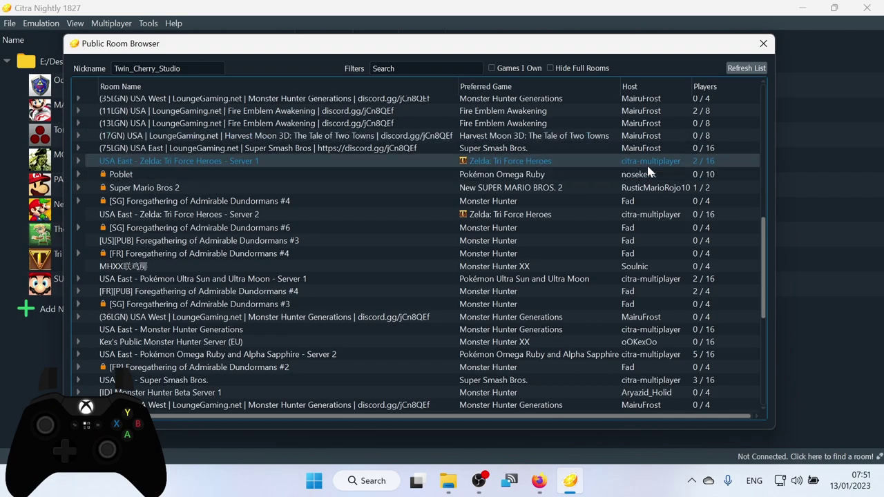
Filter the public rooms to owned games and view the players in USA East - Zelda: Tri Force Heroes - Server 1
scroll(680, 164, "down", 4)
scroll(681, 167, "down", 3)
scroll(680, 166, "up", 8)
scroll(681, 167, "up", 6)
left_click(494, 69)
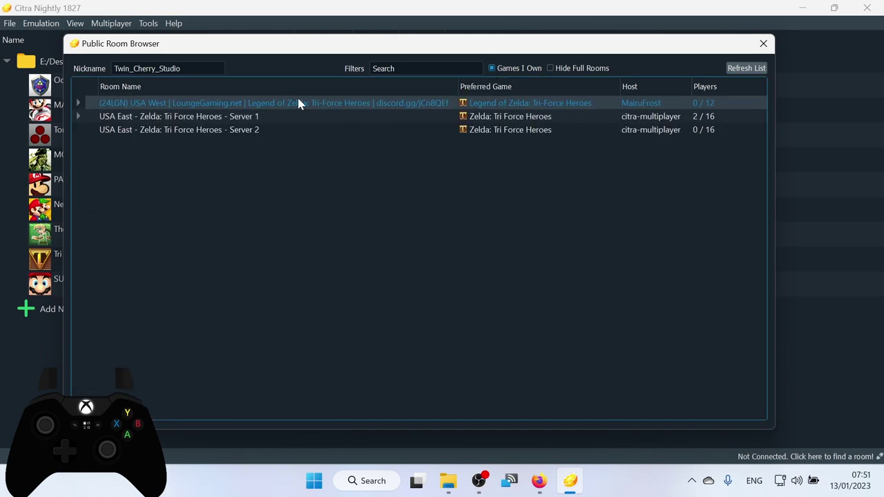
left_click(78, 117)
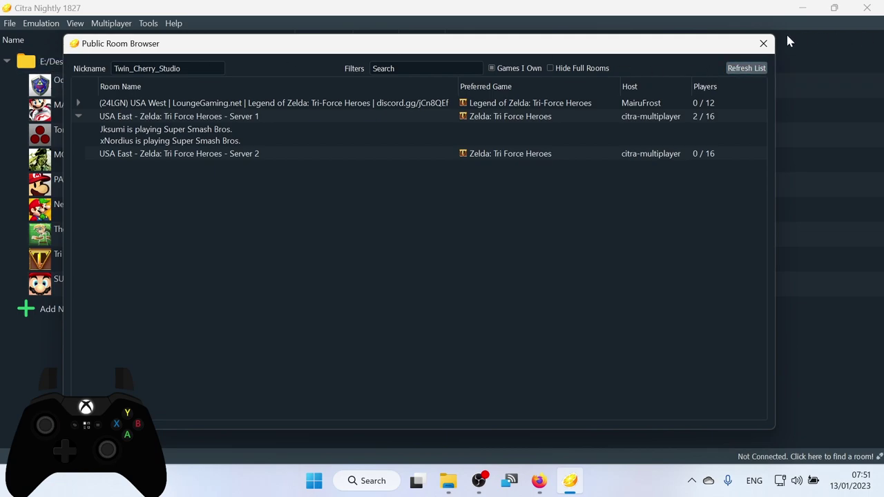
left_click(763, 43)
Host a public multiplayer room named TEST for SUPER MARIO 3D LAND with 8 maximum players, and leave it again
left_click(125, 24)
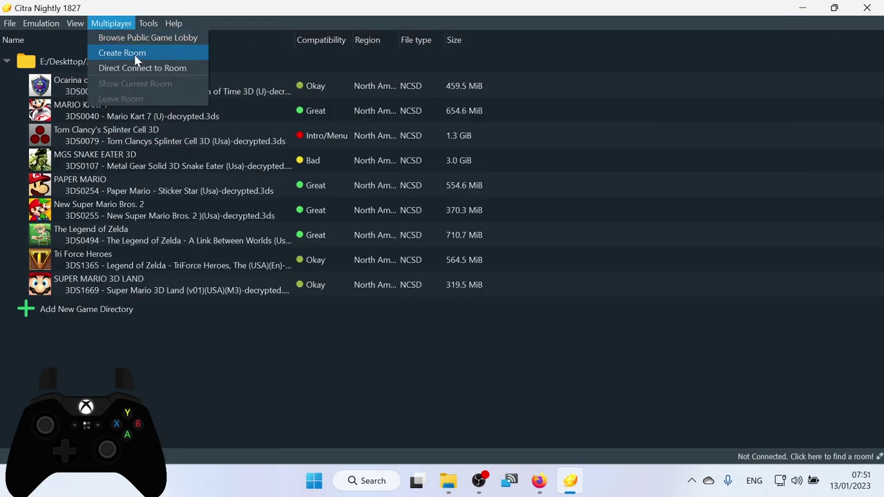
left_click(135, 60)
left_click(505, 289)
left_click(423, 272)
left_click(374, 274)
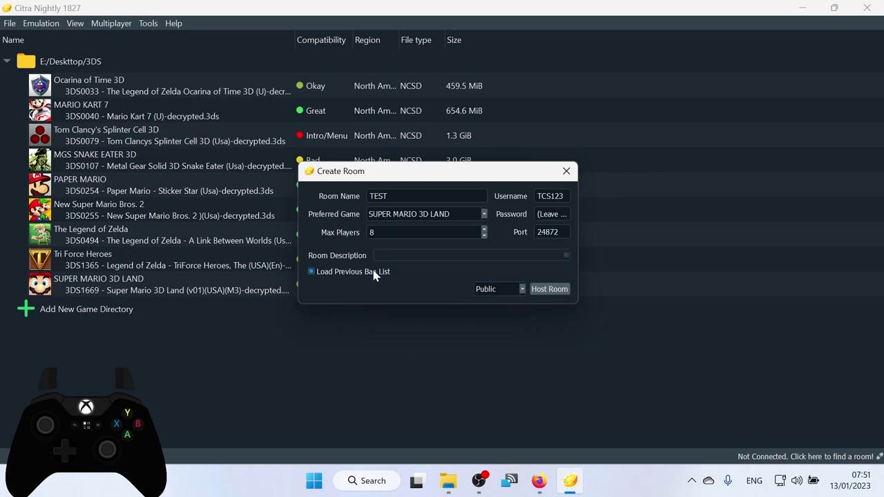
left_click(549, 290)
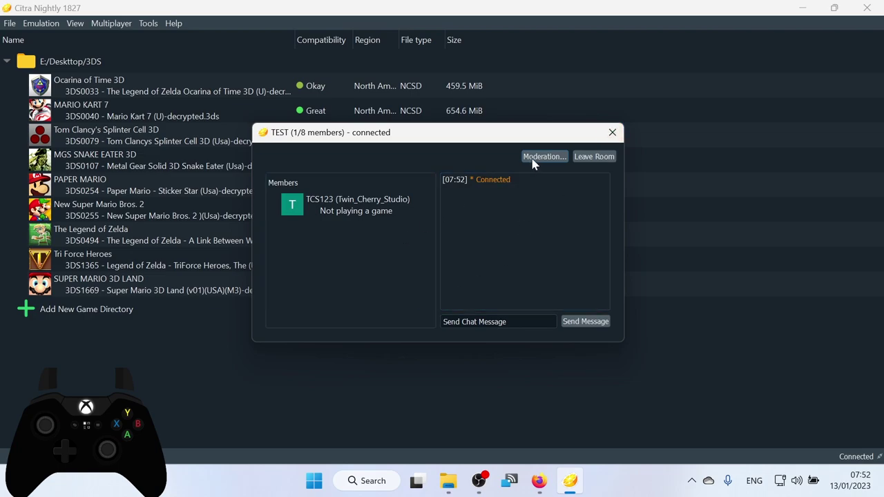
left_click(599, 157)
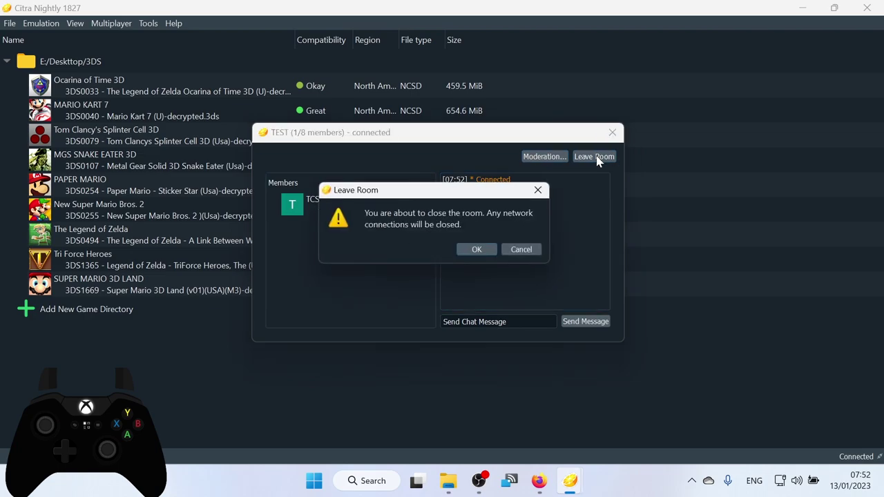
left_click(478, 249)
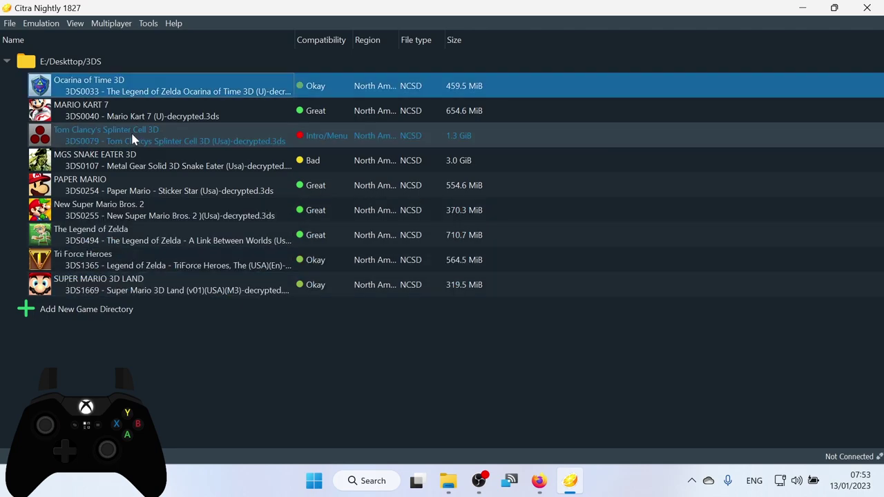
Try to load the Legend of Zelda Ocarina of Time 3DS file from the Desktop, and minimise the emulator
left_click(10, 25)
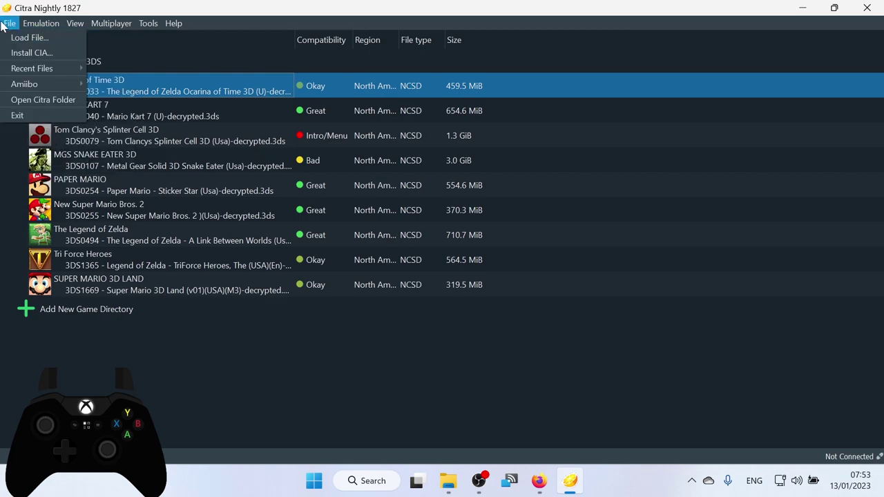
key("Escape")
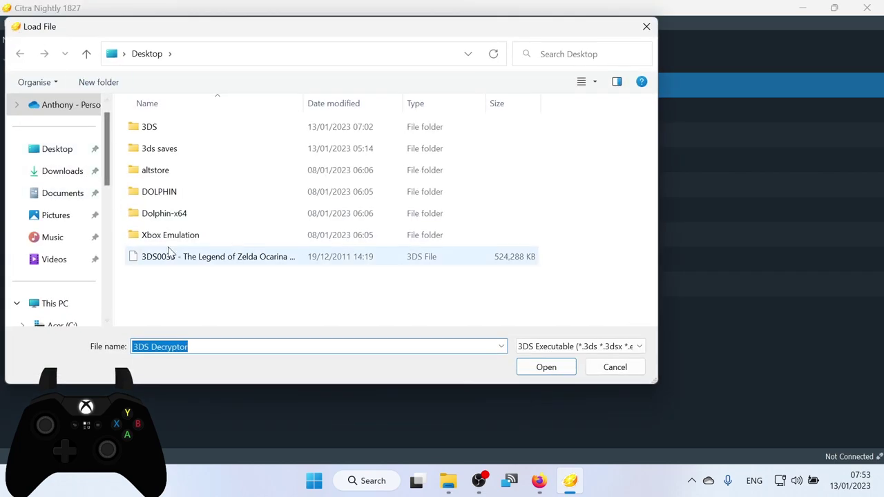
double_click(172, 255)
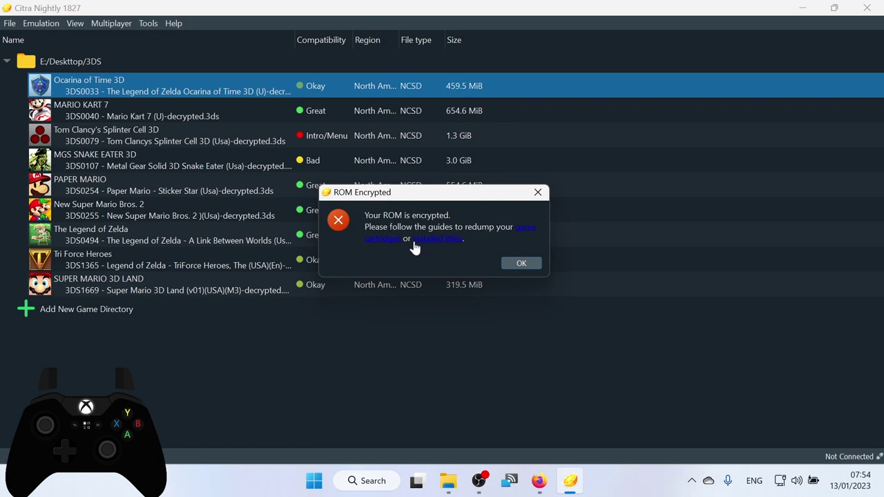
left_click(516, 266)
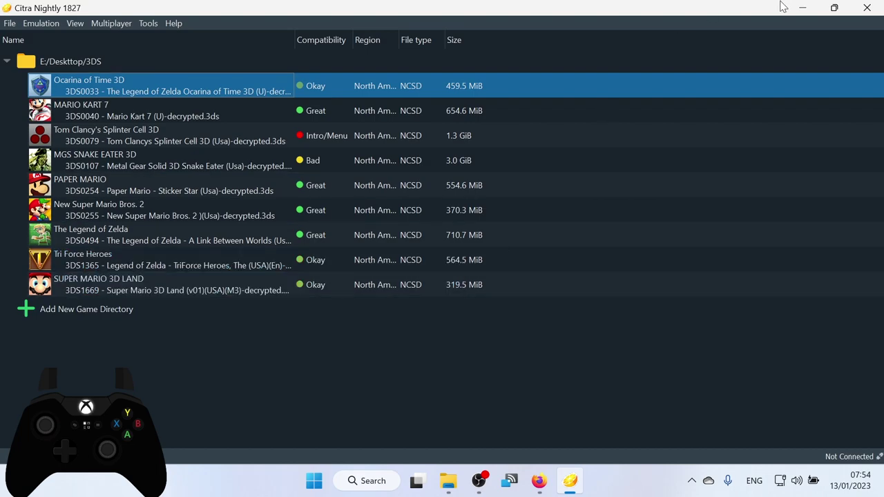
left_click(802, 8)
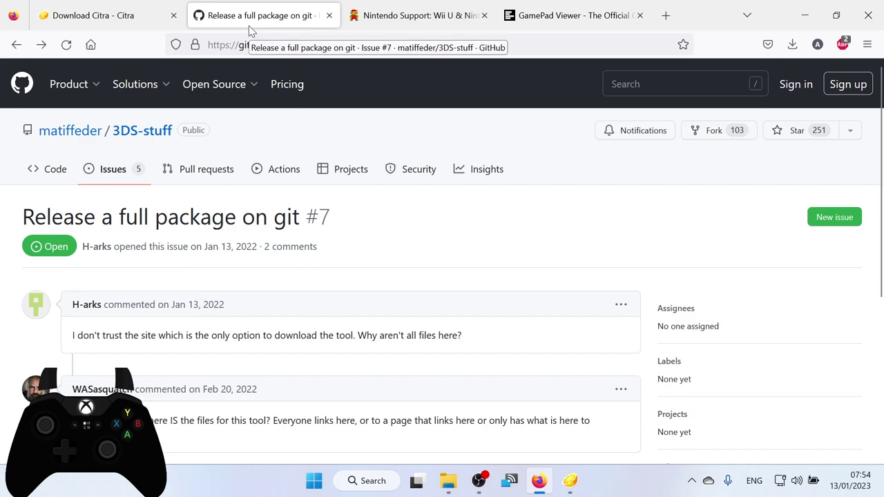
Extract the Batch CIA 3DS Decryptor zip on the desktop to the suggested folder, with the extracted files shown when complete
scroll(351, 221, "down", 3)
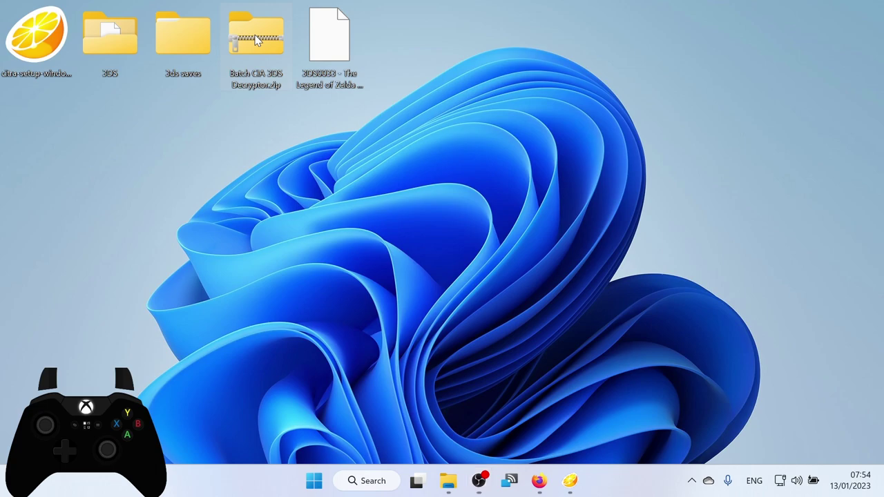
right_click(255, 40)
left_click(312, 127)
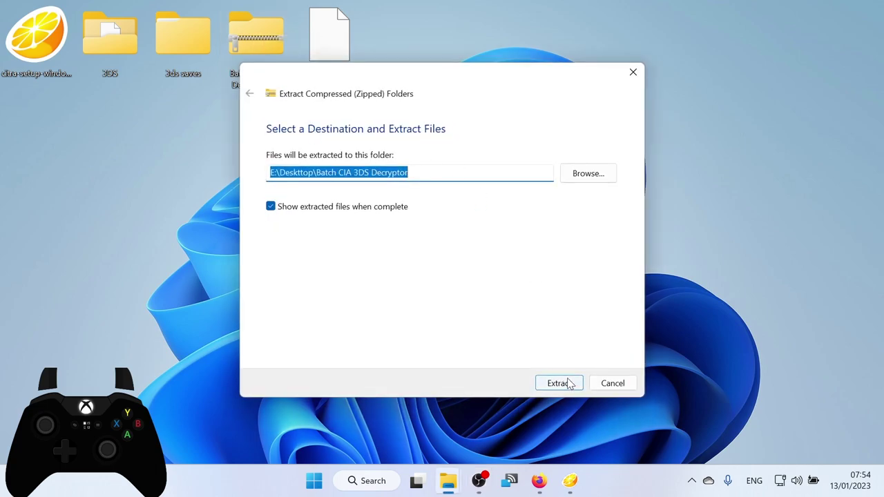
left_click(568, 384)
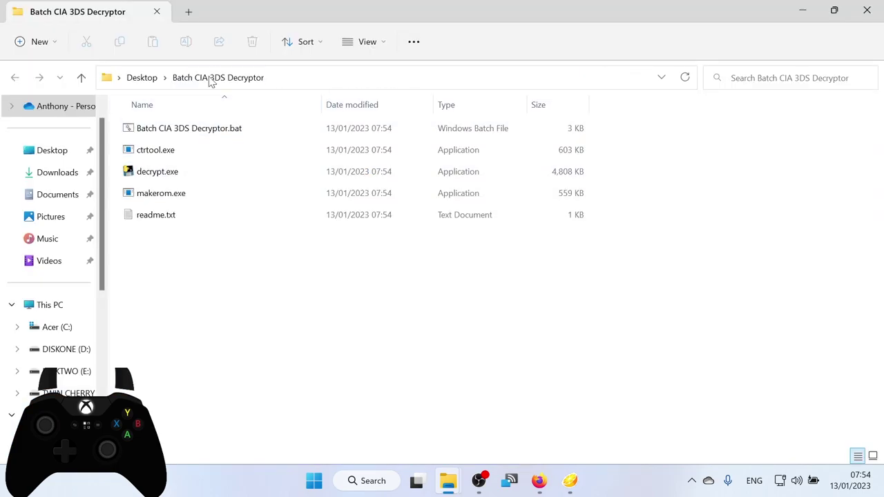
Move the Legend of Zelda Ocarina of Time 3D (U).3ds file from the desktop into the Batch CIA 3DS Decryptor folder
left_click_drag(273, 12, 300, 154)
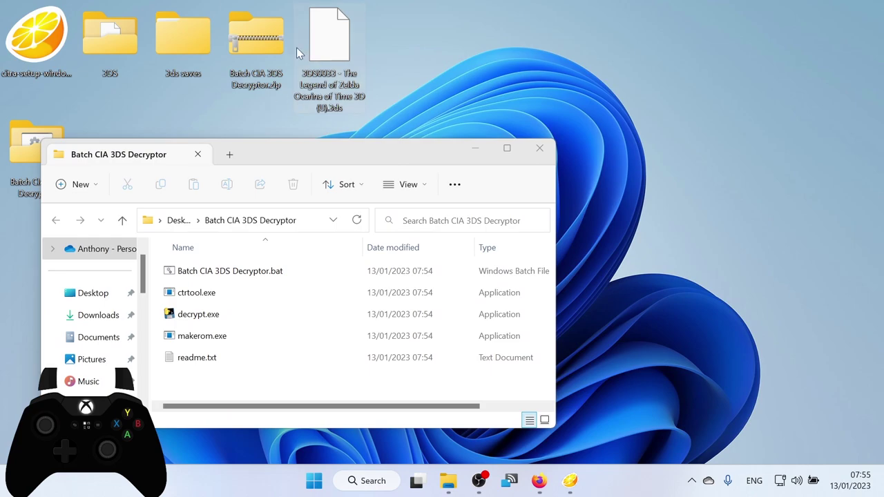
mouse_move(318, 27)
left_click_drag(330, 38, 303, 393)
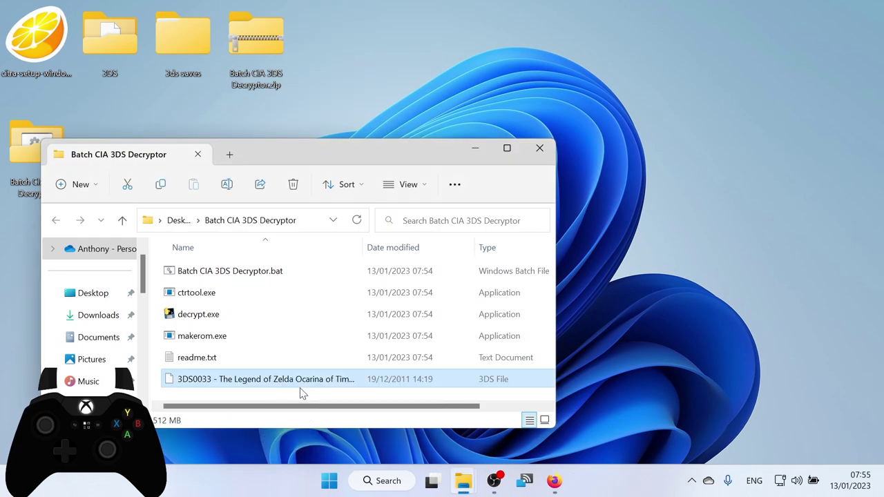
double_click(310, 149)
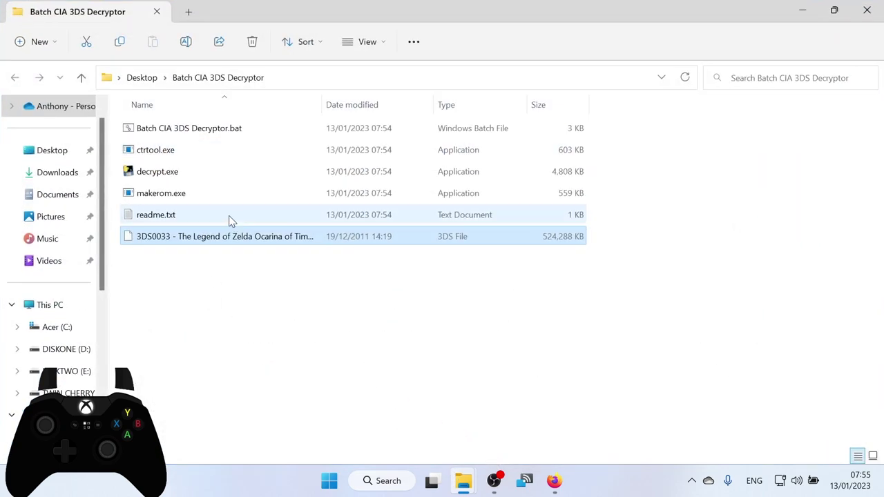
Run Batch CIA 3DS Decryptor.bat to decrypt the game file, close its console once finished, and widen the folder listing's name column
double_click(190, 132)
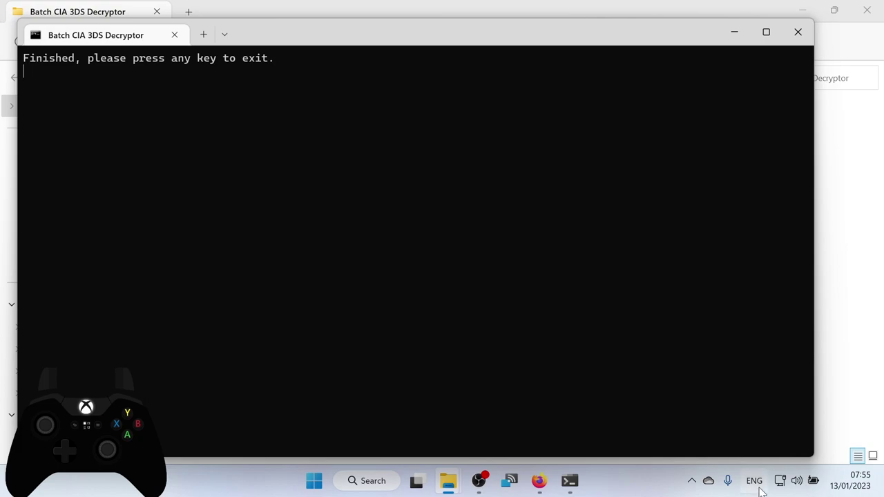
key("Return")
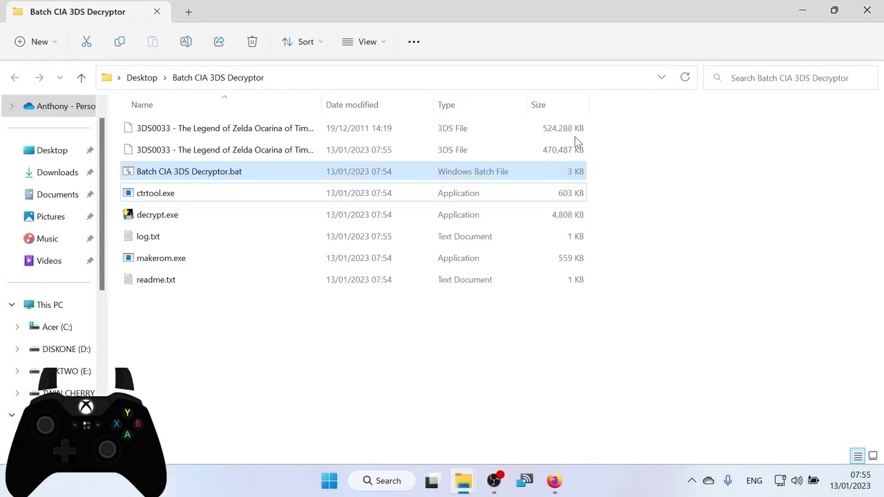
double_click(323, 100)
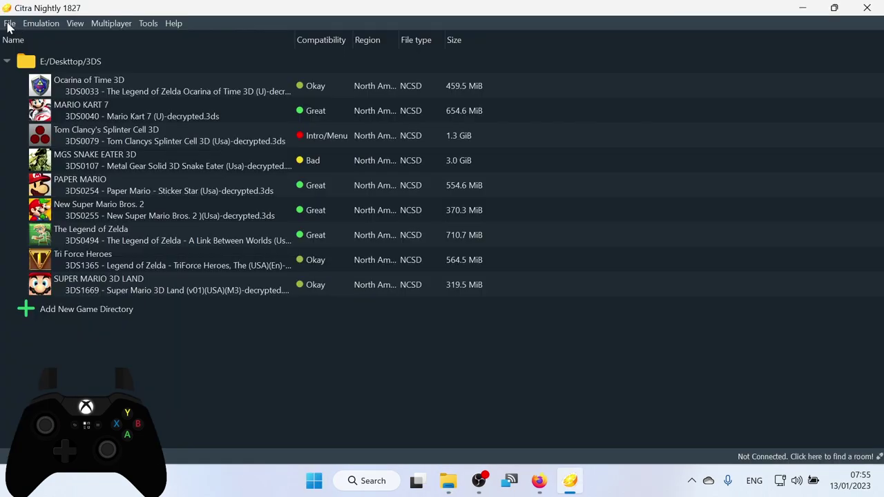
Load 3DS0033 - The Legend of Zelda Ocarina of Time 3D (U)-decrypted.3ds in Citra from the Batch CIA 3DS Decryptor folder
left_click(10, 23)
left_click(31, 36)
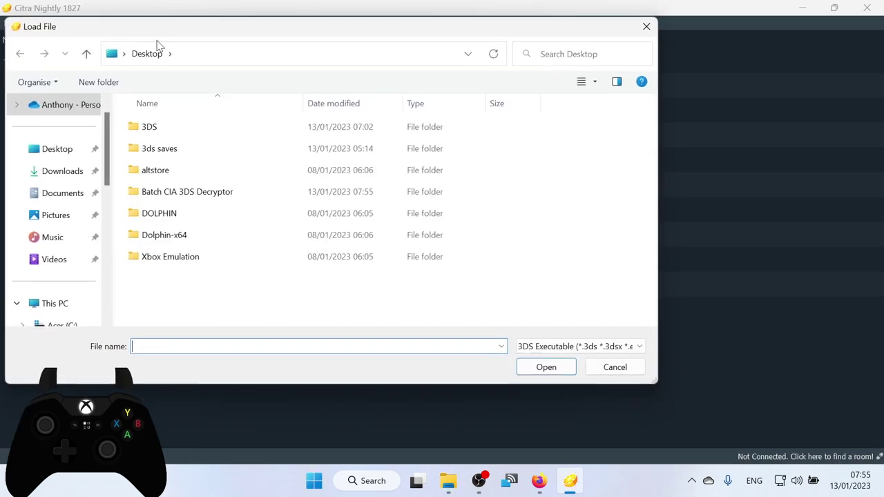
double_click(183, 193)
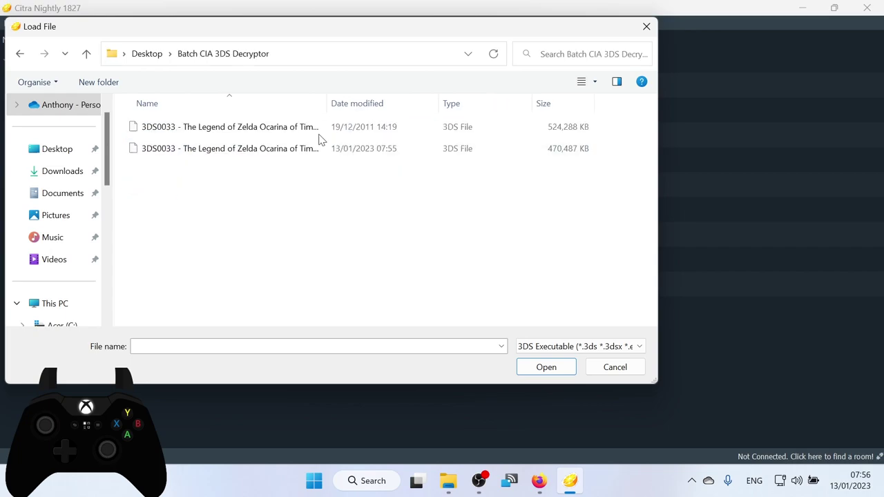
double_click(326, 107)
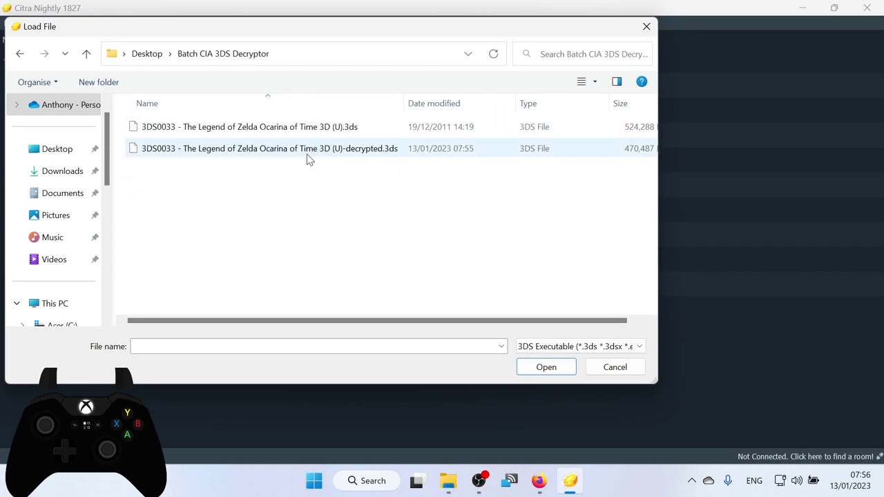
double_click(309, 151)
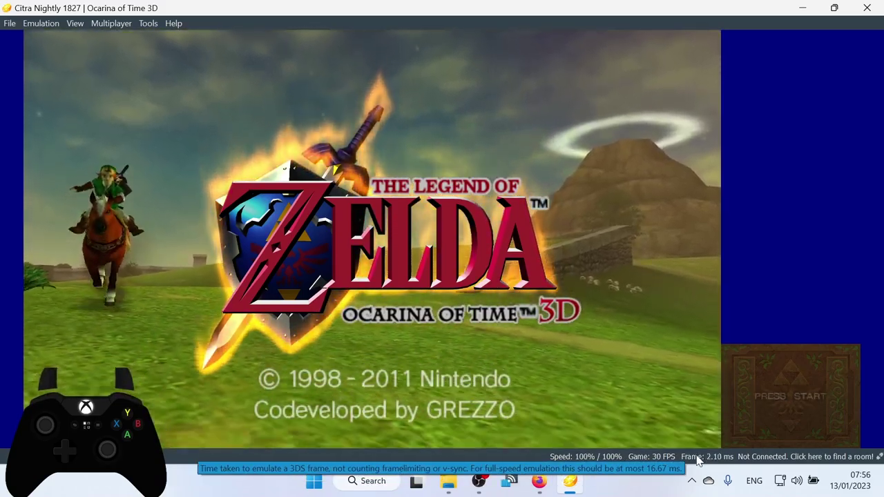
Set the screen layout to Default for the running Ocarina of Time 3D game
left_click(75, 23)
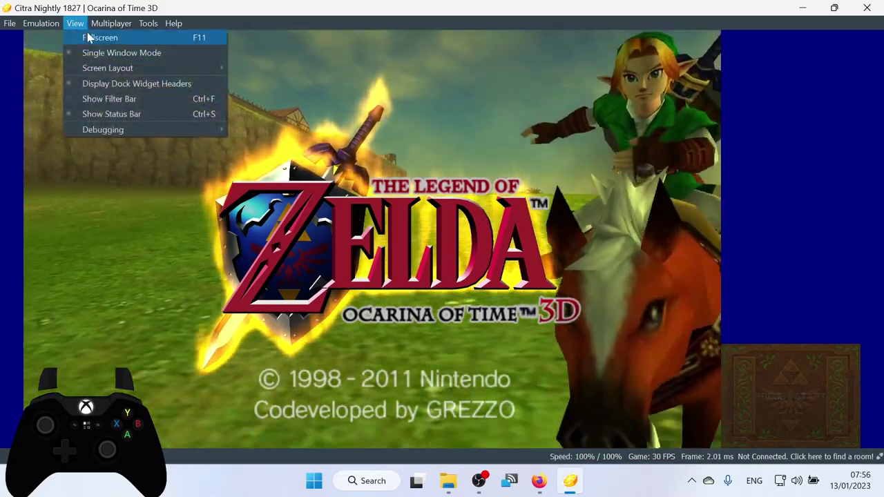
mouse_move(136, 68)
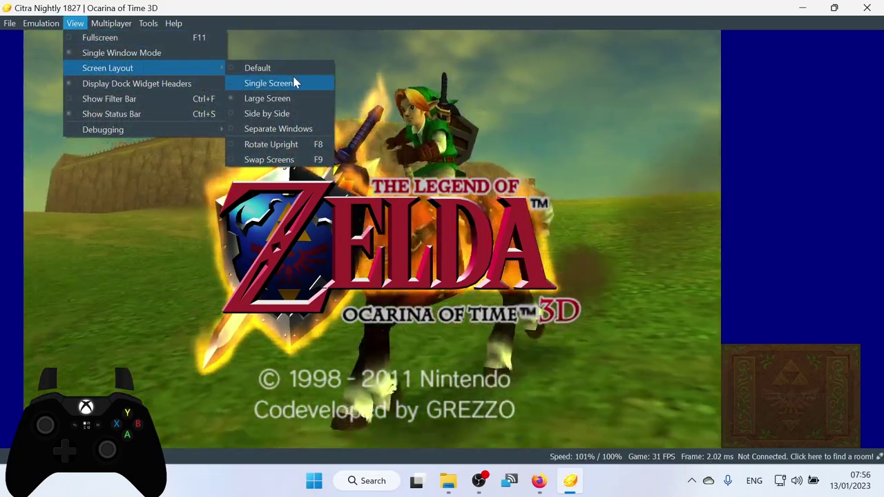
left_click(294, 72)
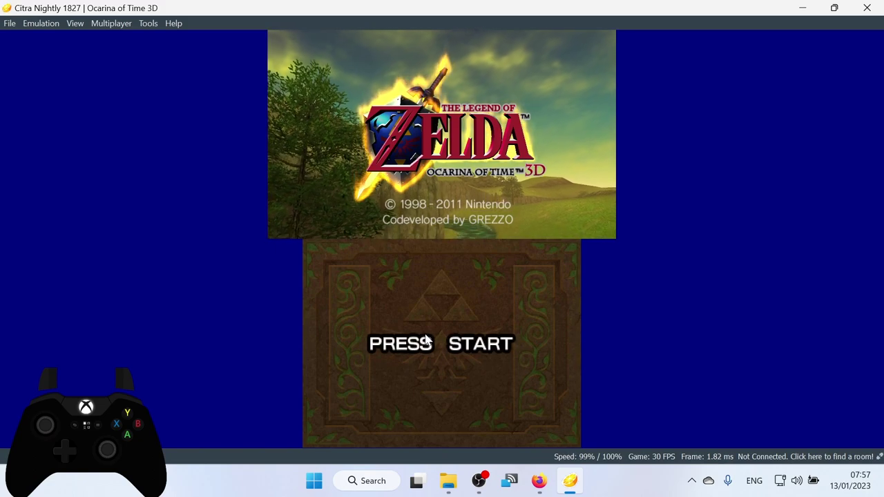
Start a new game in the first file slot, name it Link, and confirm the name
left_click(434, 298)
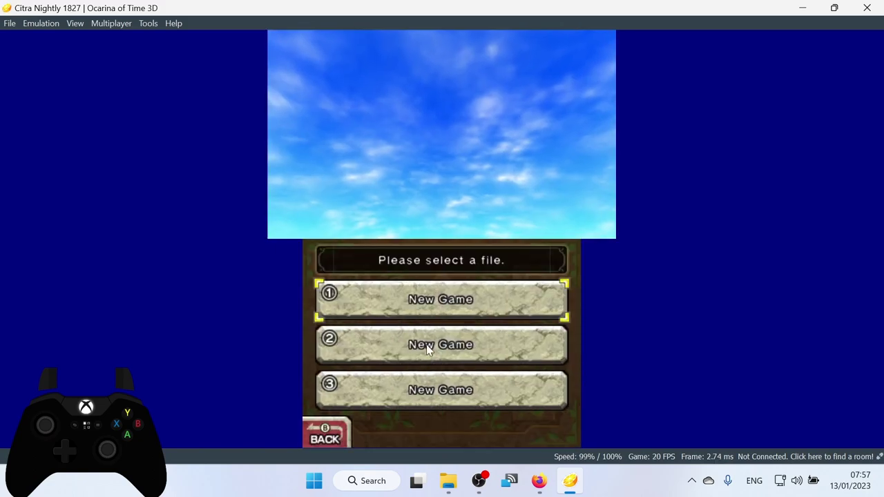
left_click(414, 300)
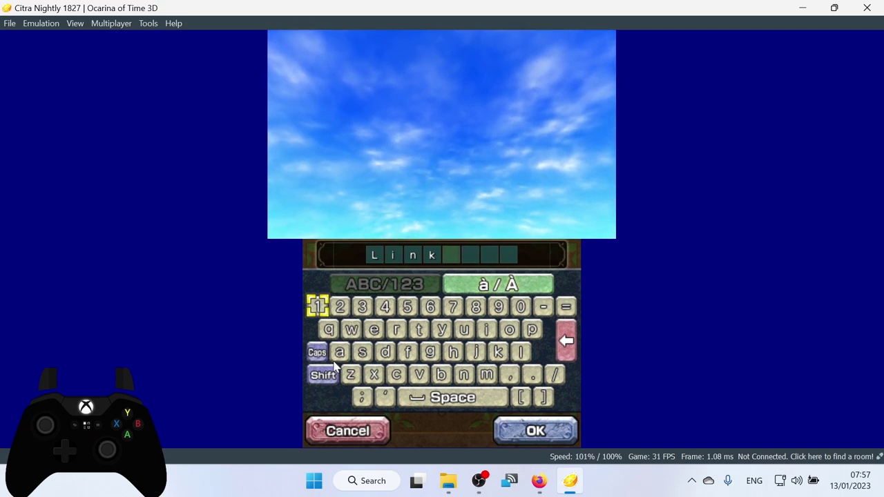
left_click(522, 353)
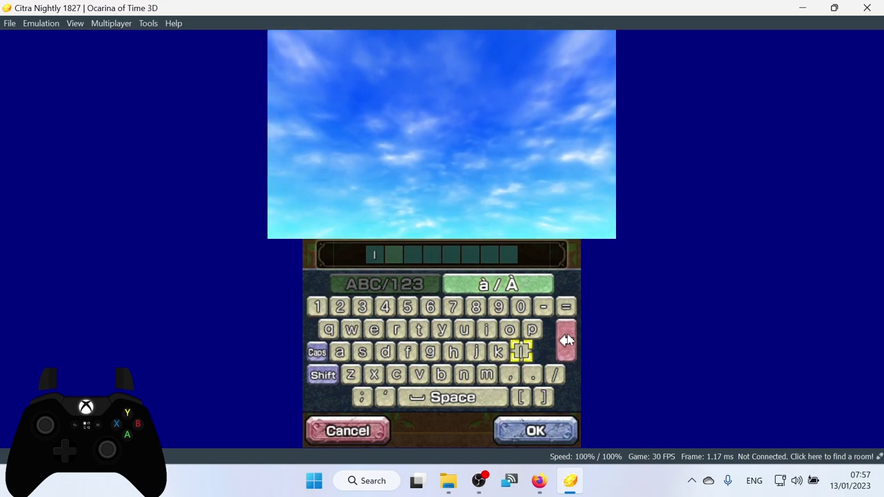
left_click(324, 375)
left_click(522, 353)
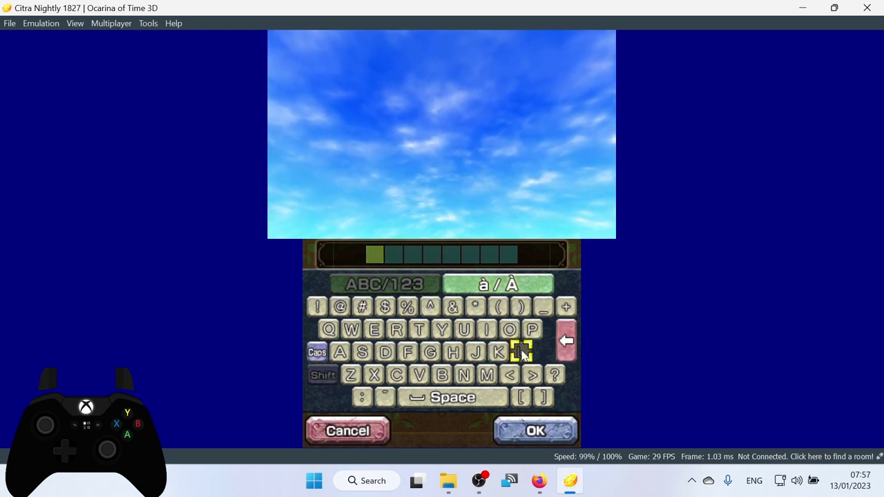
left_click(486, 330)
left_click(463, 376)
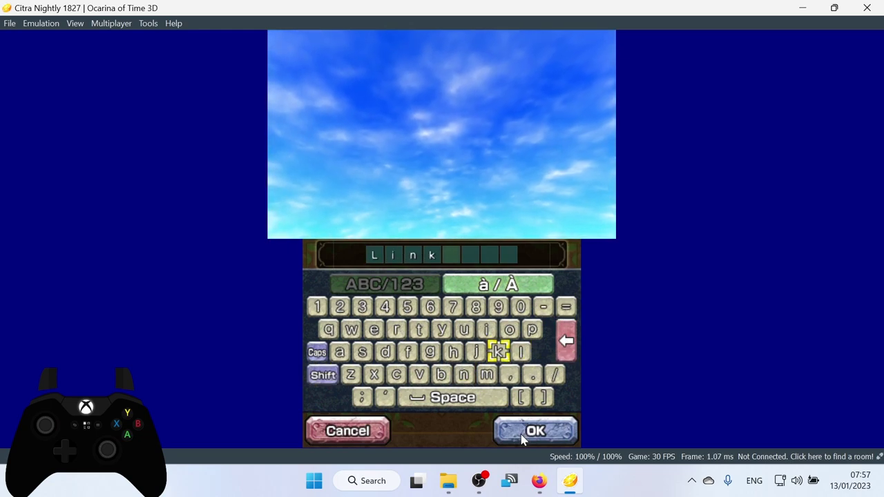
left_click(523, 436)
left_click(486, 331)
Try the Single Screen layout, and set the screen layout to Large Screen
left_click(75, 23)
mouse_move(231, 68)
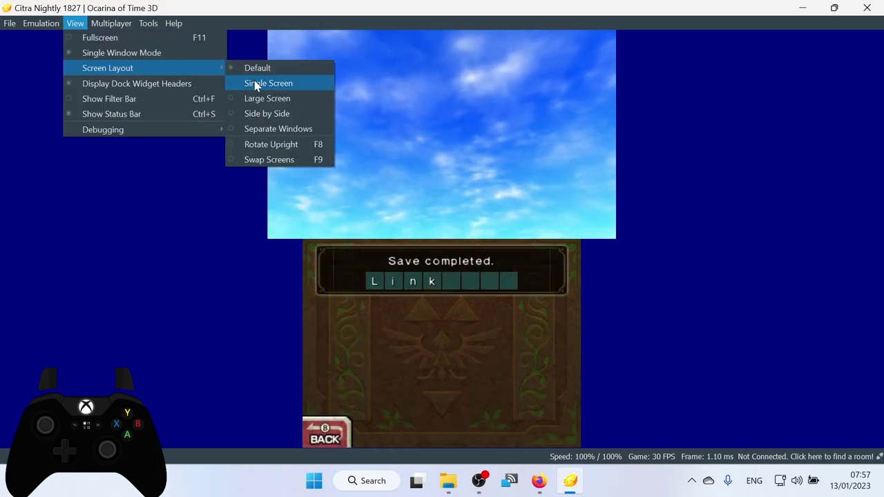
left_click(256, 83)
left_click(72, 23)
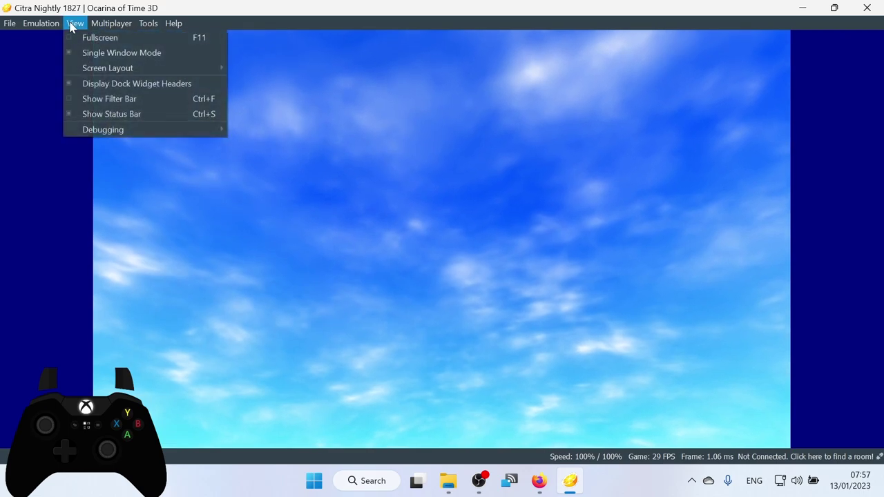
mouse_move(200, 69)
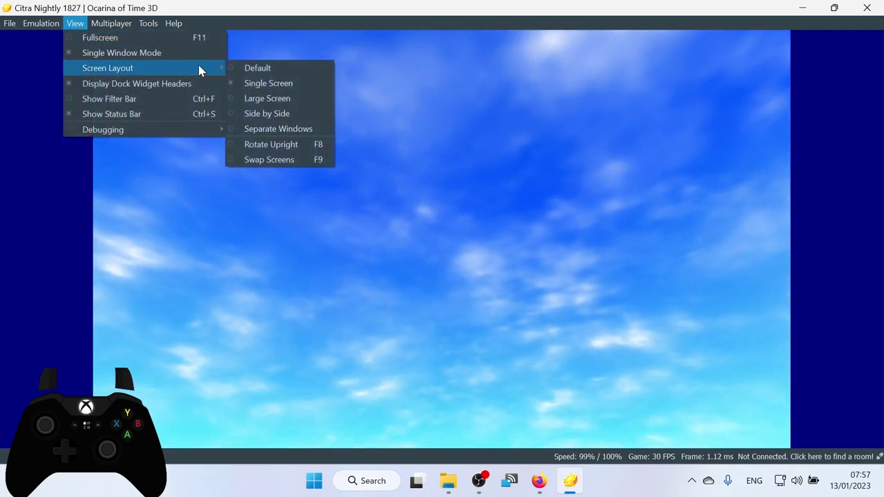
left_click(254, 101)
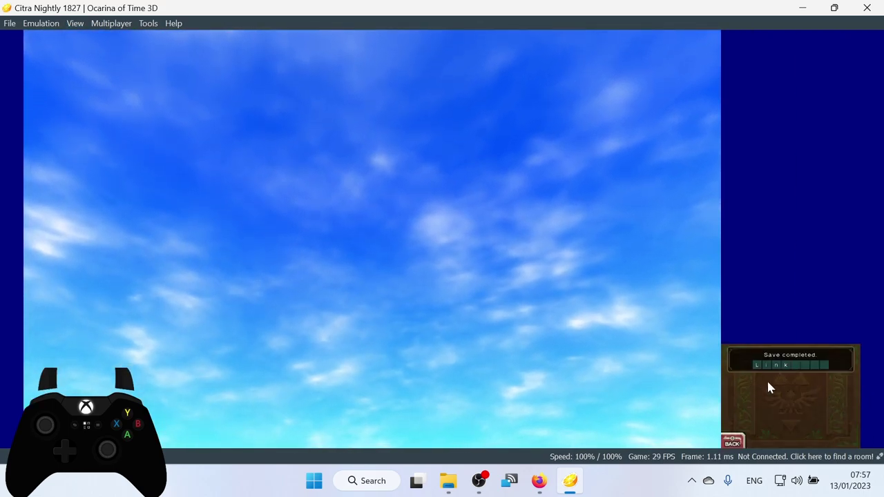
Return to the file selection and start the game from the Link save in the first slot
left_click(733, 441)
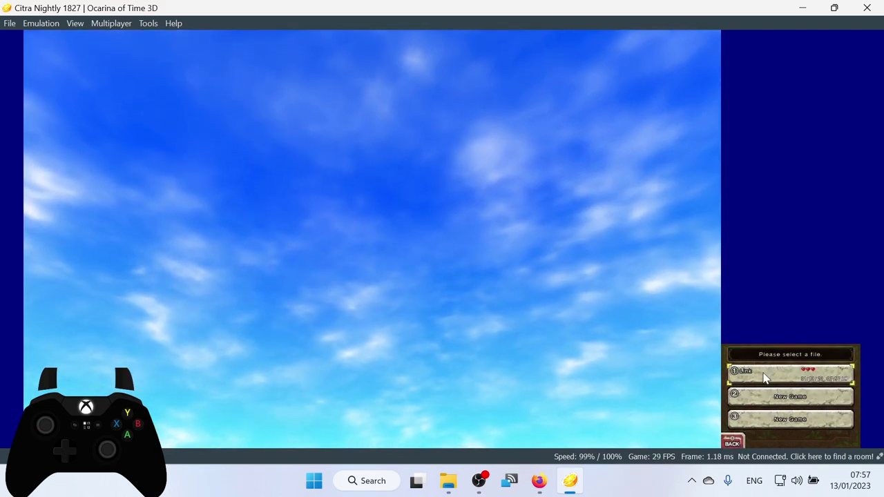
left_click(767, 376)
left_click(791, 402)
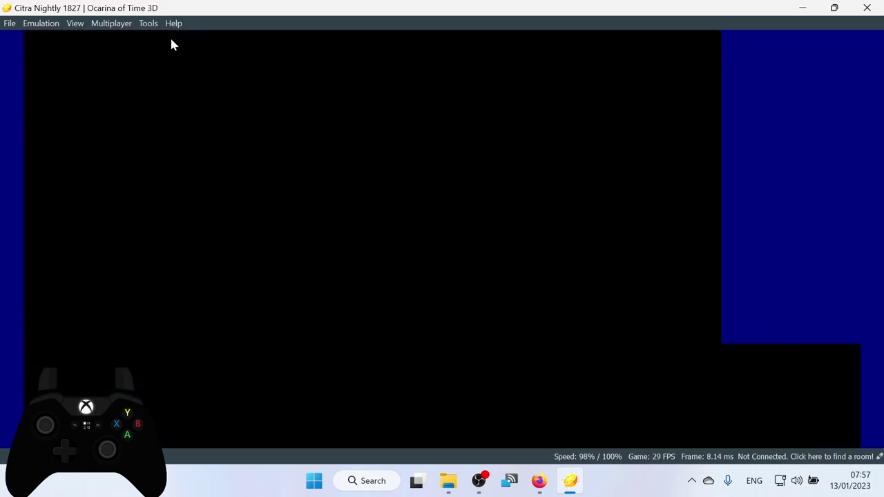
Switch the screen layout to Side by Side
left_click(123, 24)
mouse_move(75, 23)
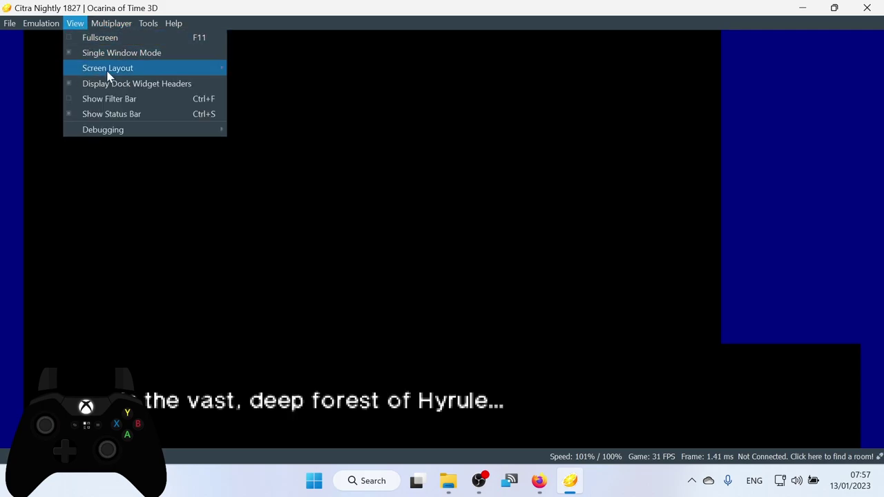
mouse_move(138, 69)
left_click(276, 116)
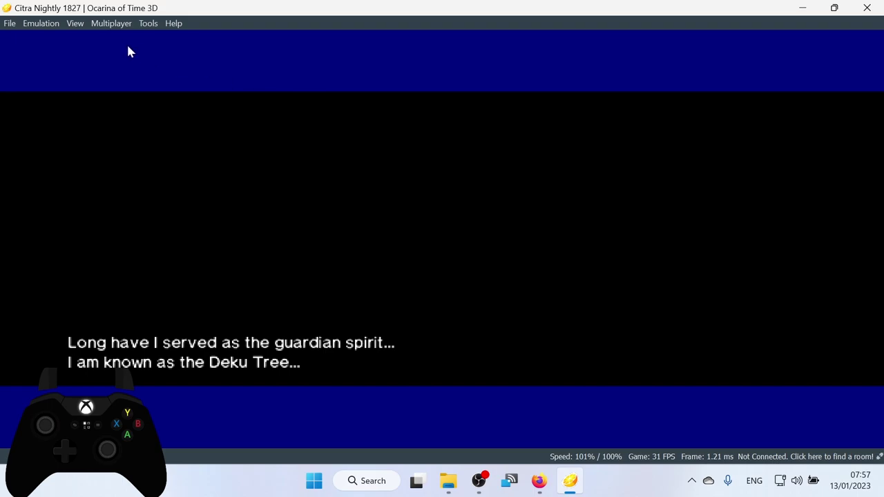
Try the Separate Windows layout with the second screen's window moved over the game, and return to the Large Screen layout
left_click(82, 26)
mouse_move(110, 67)
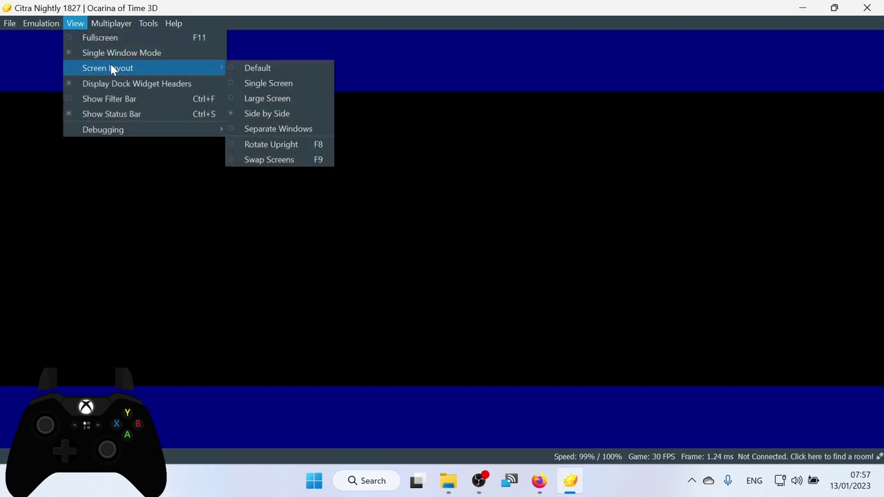
left_click(296, 130)
left_click_drag(189, 5, 680, 101)
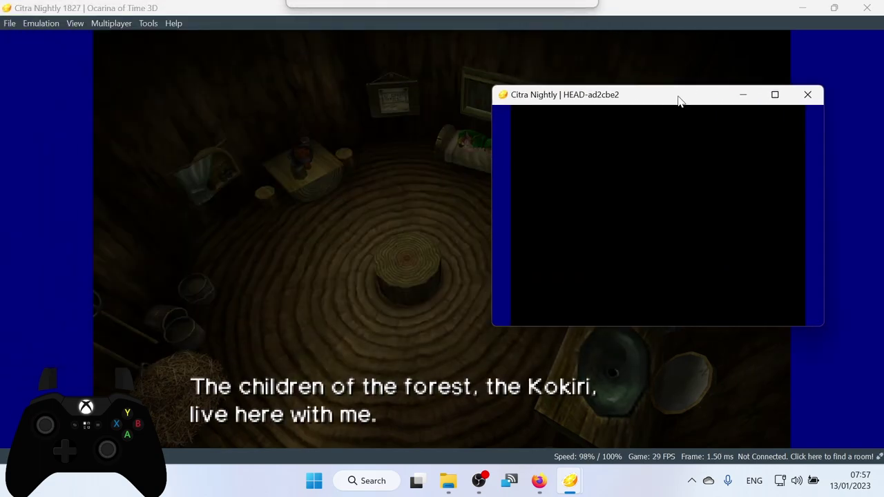
left_click(383, 114)
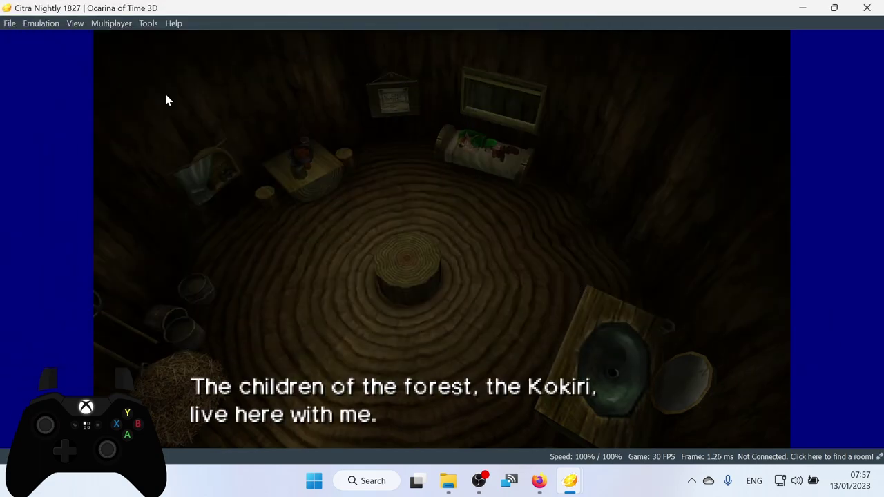
left_click(75, 23)
left_click(296, 98)
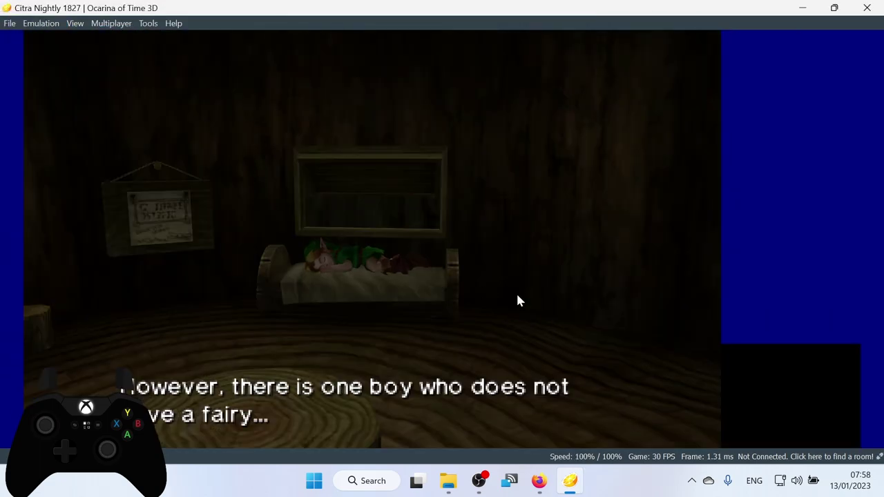
Set the graphics internal resolution to 6x Native (2400x1440), and continue the game past Gulley's "Hey, Link!" dialogue
left_click(75, 23)
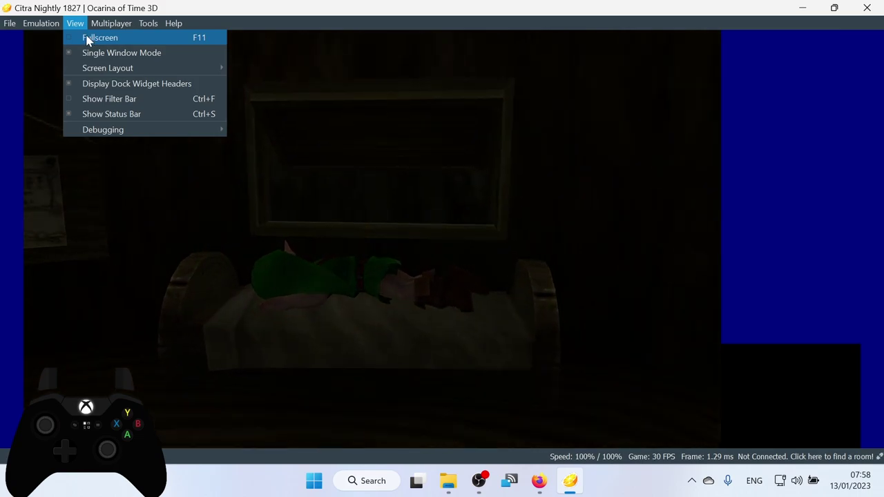
mouse_move(55, 26)
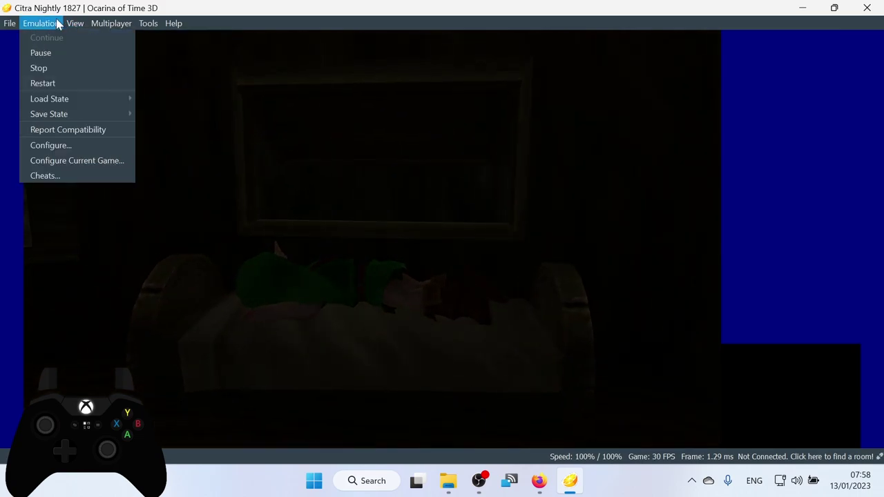
left_click(62, 147)
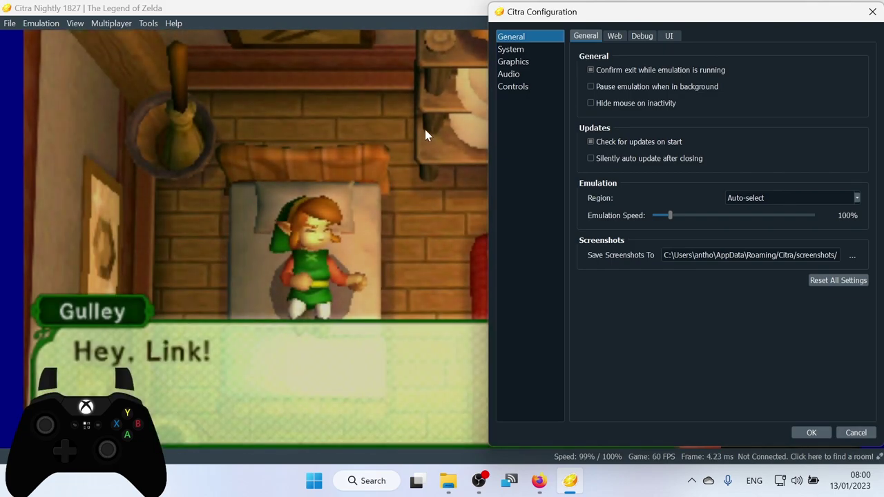
left_click(523, 63)
left_click(764, 72)
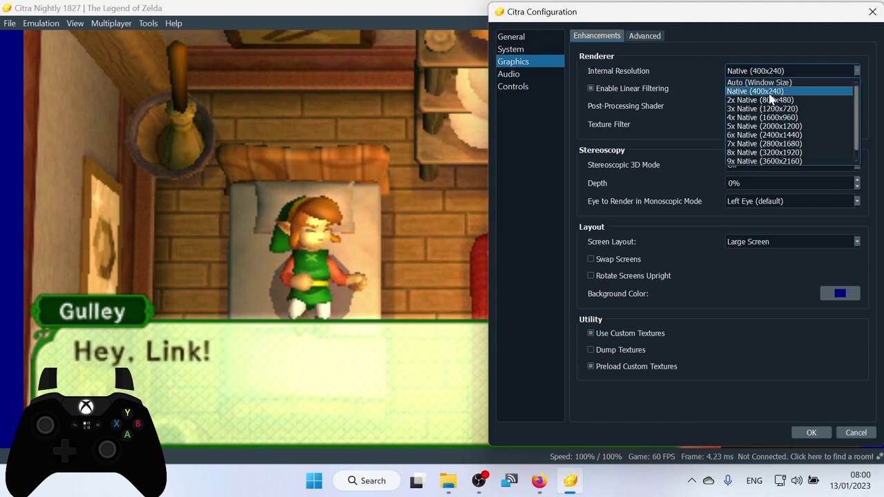
left_click(756, 136)
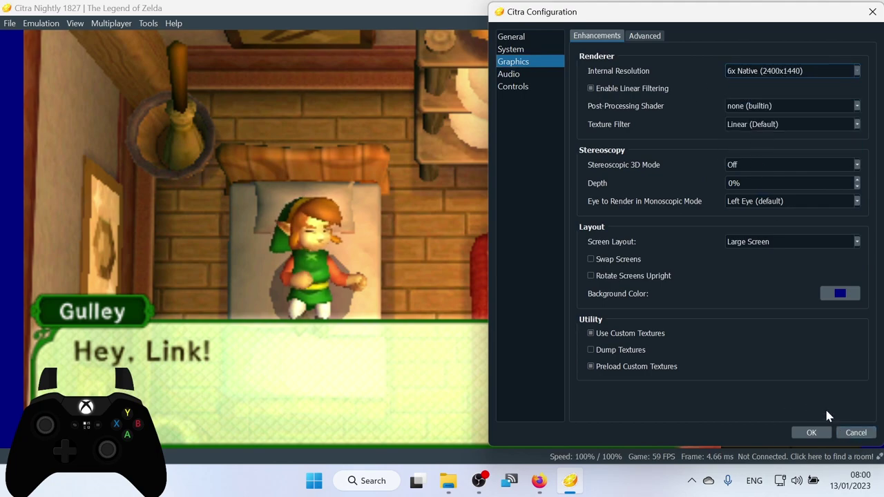
left_click(812, 432)
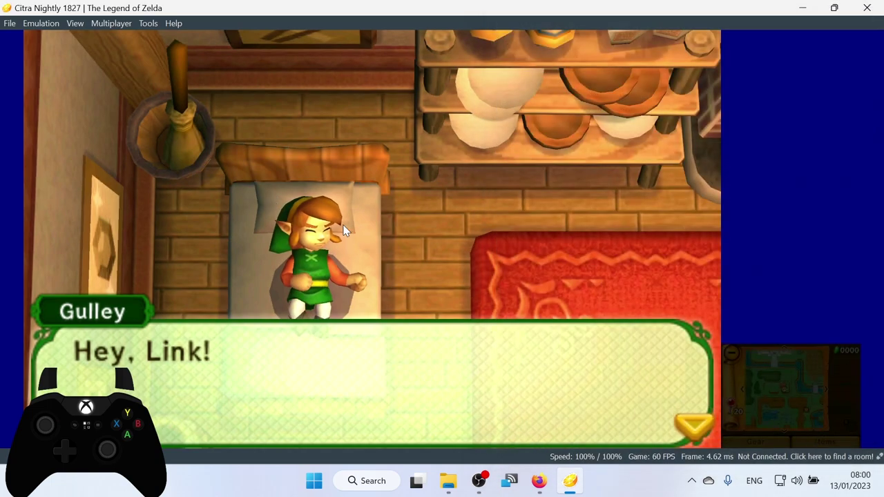
key("a")
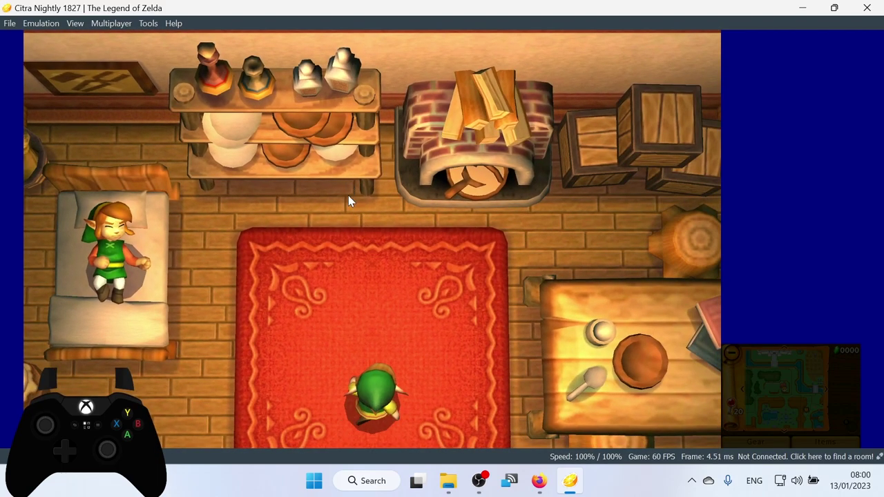
Try the internal resolution at 10x Native (4000x2400), continue the dialogue, and check the GPU load in Task Manager
left_click(40, 25)
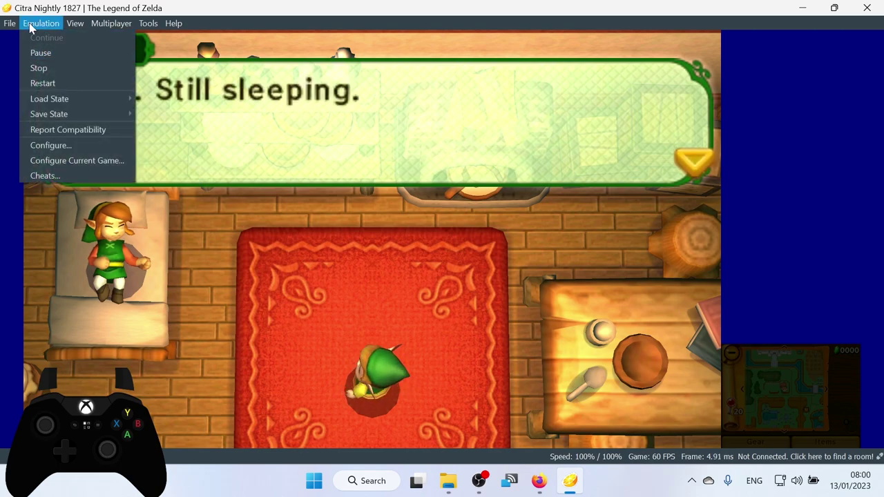
left_click(50, 145)
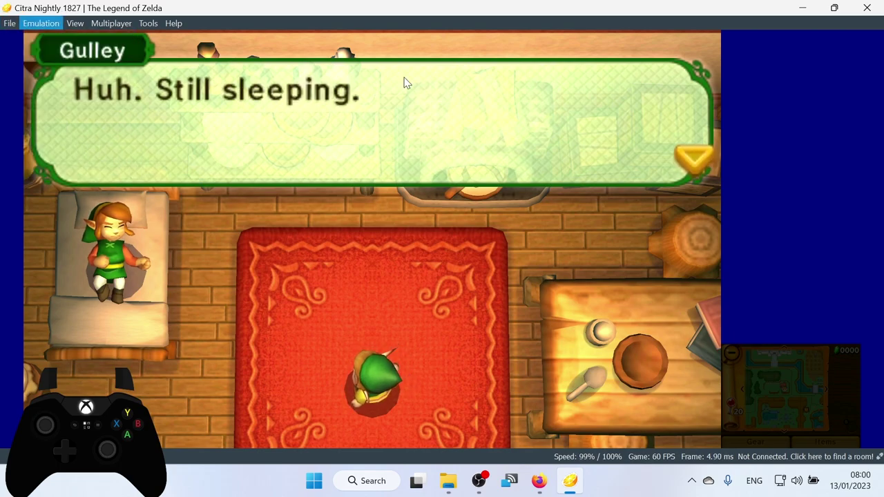
left_click(265, 70)
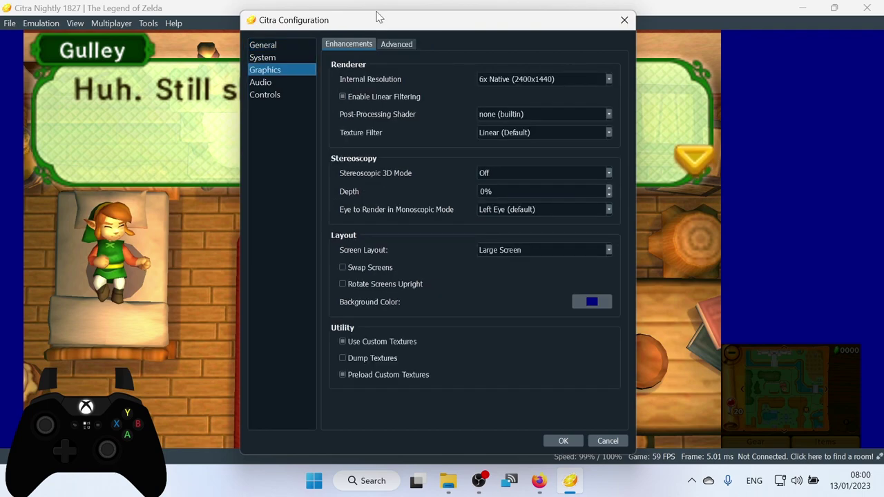
left_click_drag(378, 19, 578, 17)
left_click(745, 76)
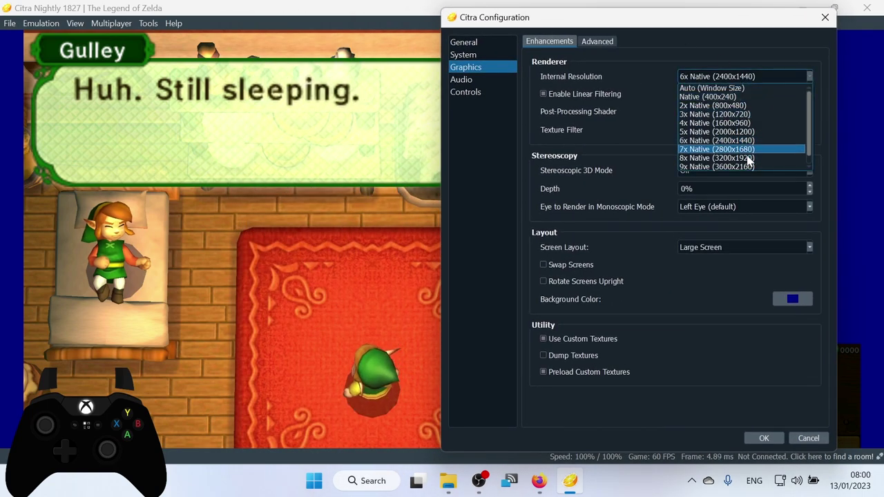
scroll(732, 162, "down", 1)
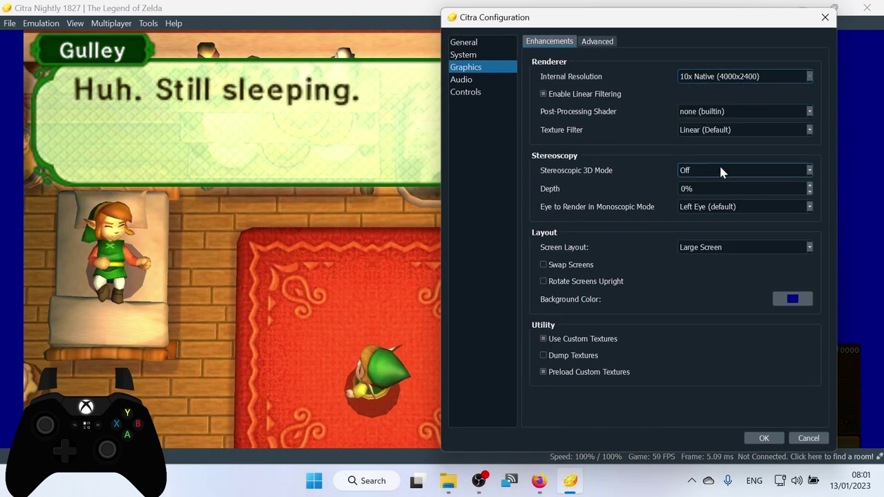
left_click(764, 438)
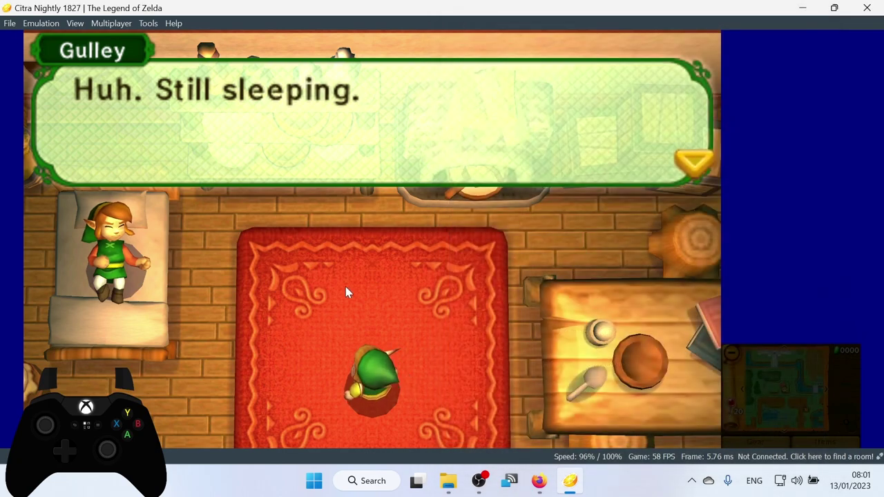
key("a")
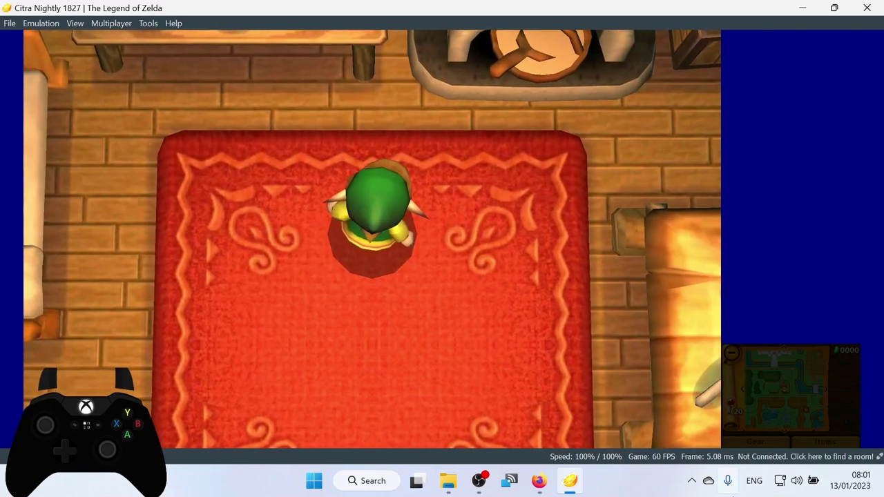
key("ctrl+shift+Escape")
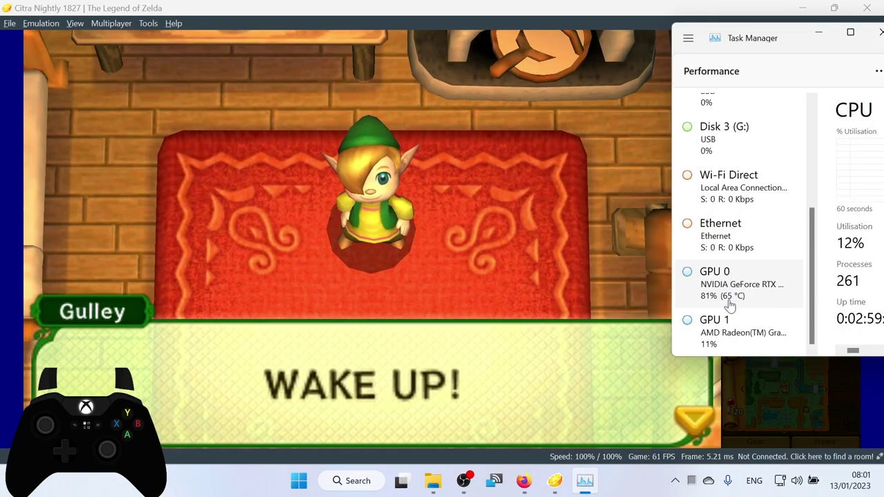
Set the internal resolution back to 6x Native (2400x1440), and check the GPU load in Task Manager
left_click(35, 24)
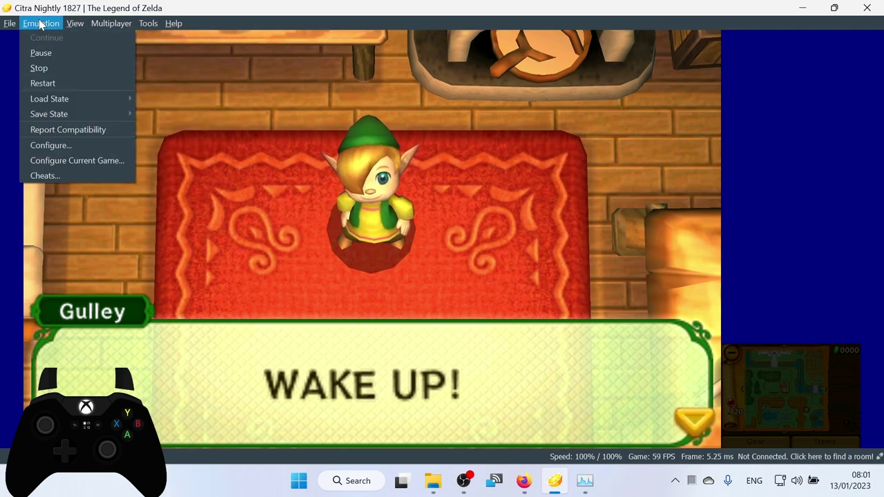
mouse_move(63, 100)
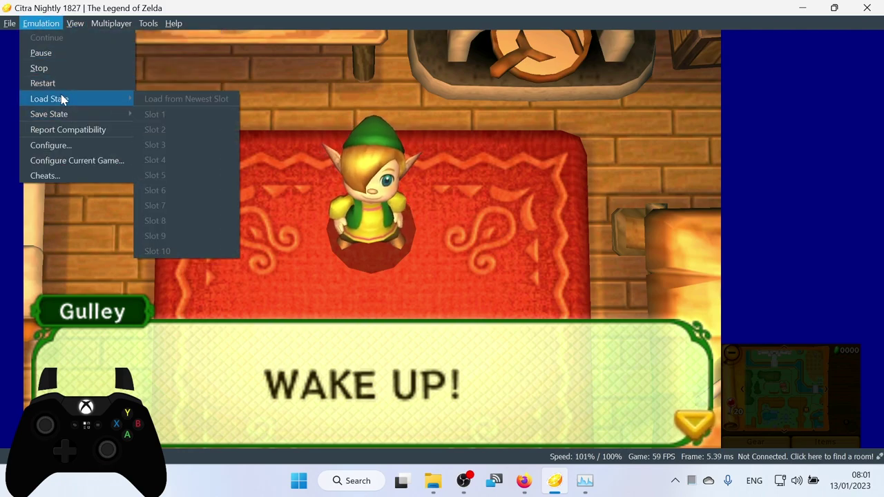
left_click(60, 148)
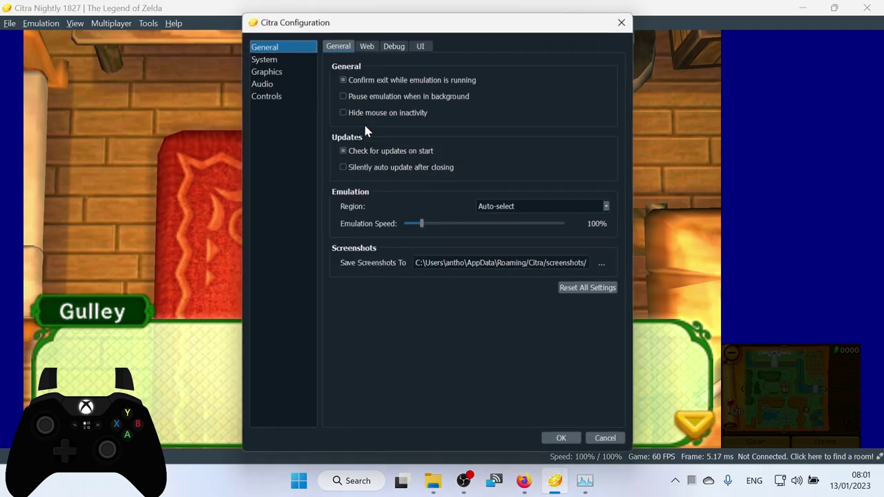
left_click(266, 72)
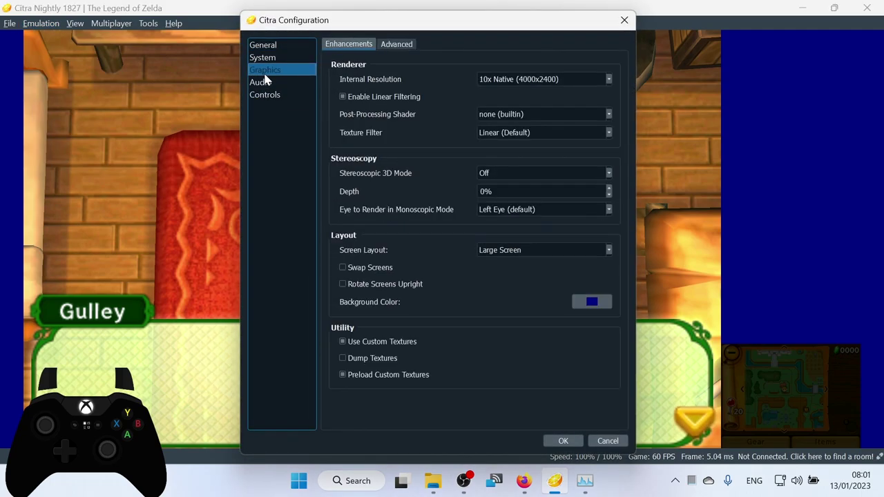
left_click(553, 80)
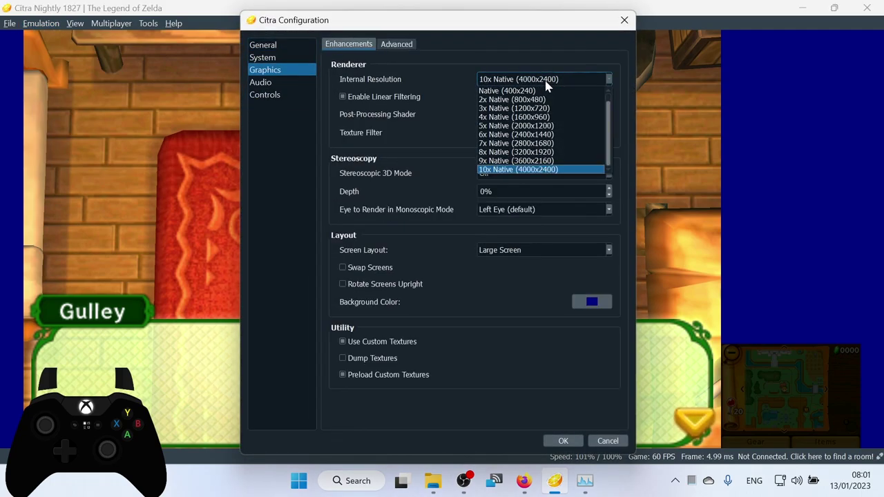
left_click(519, 135)
left_click(563, 441)
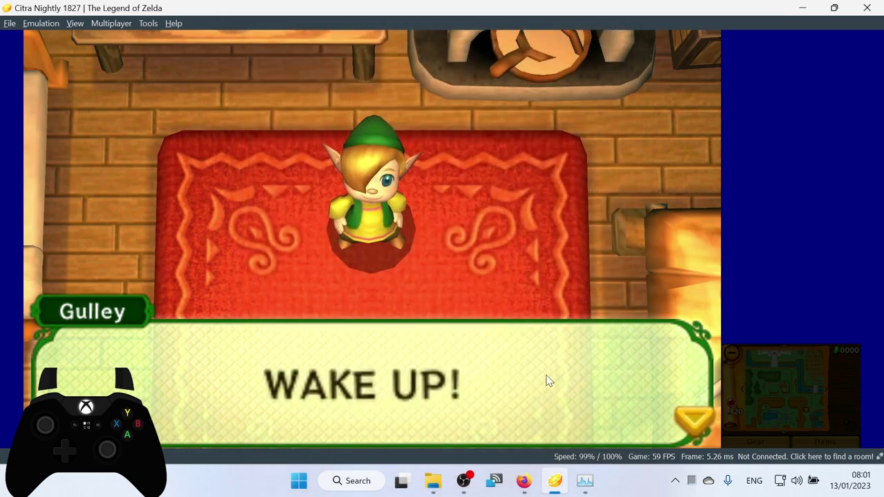
left_click(585, 480)
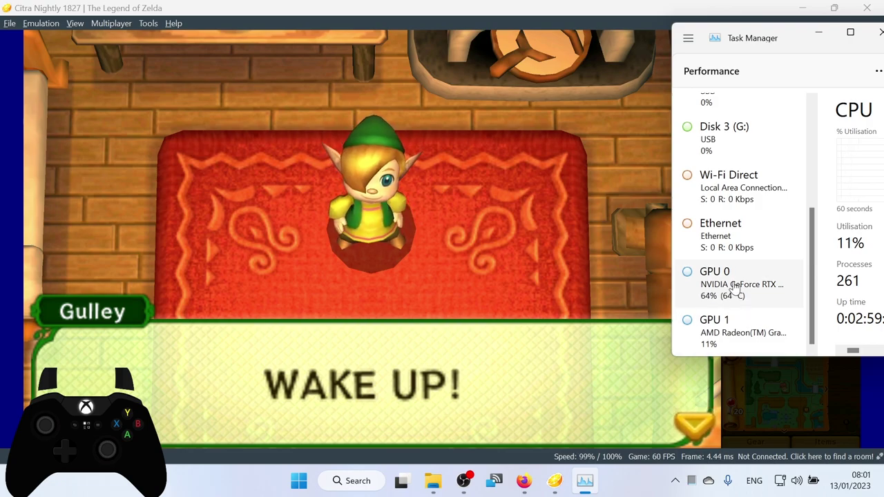
left_click(420, 221)
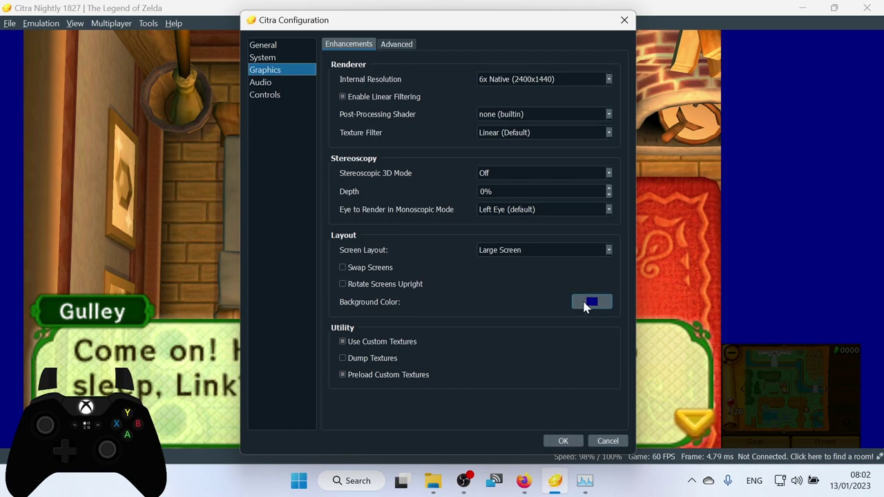
Try other colours for the screen layout's background in the graphics settings
left_click(585, 304)
left_click(310, 152)
left_click(312, 163)
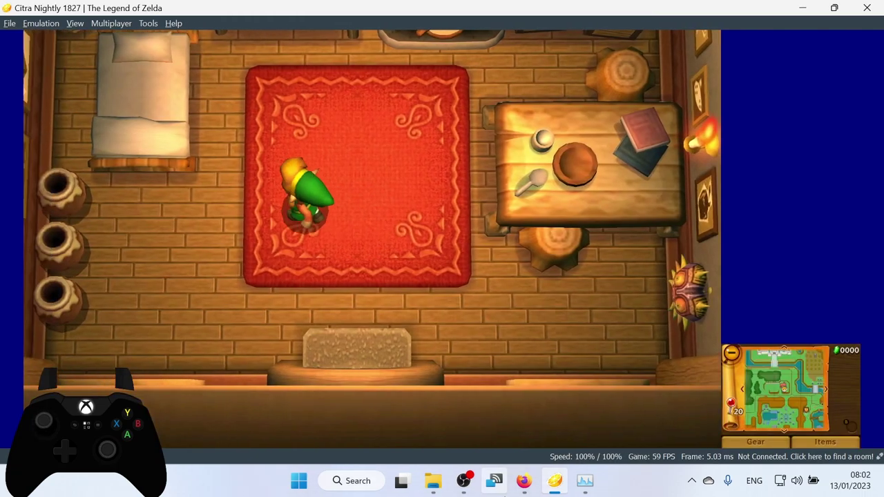
left_click(506, 331)
left_click(563, 441)
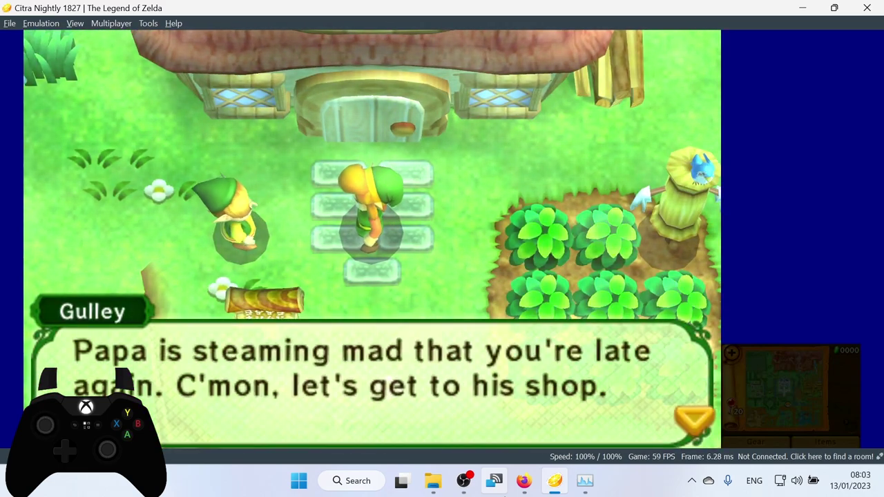
Follow Gulley from the house to the weather vane and continue through his dialogue about saving
key("a")
key("Left")
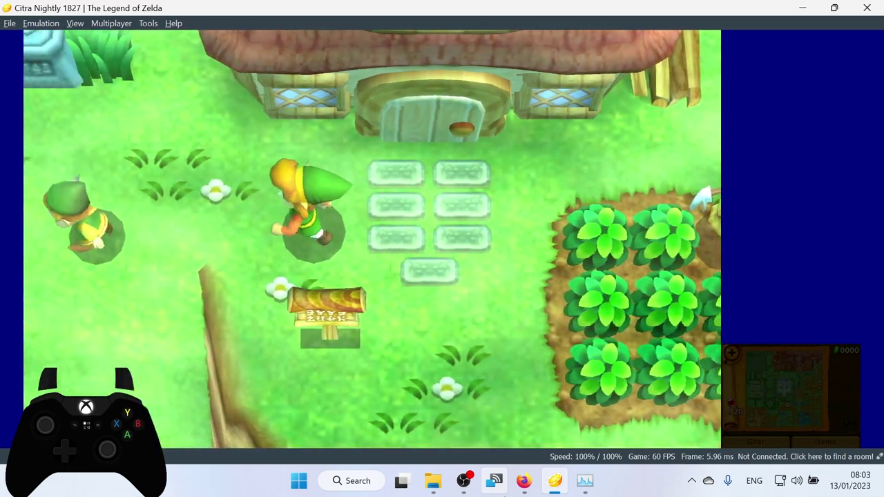
key("Left")
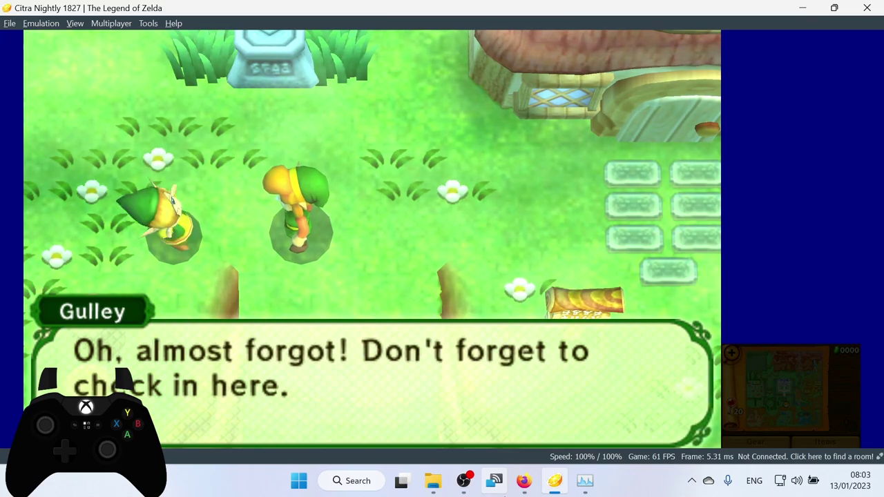
key("a")
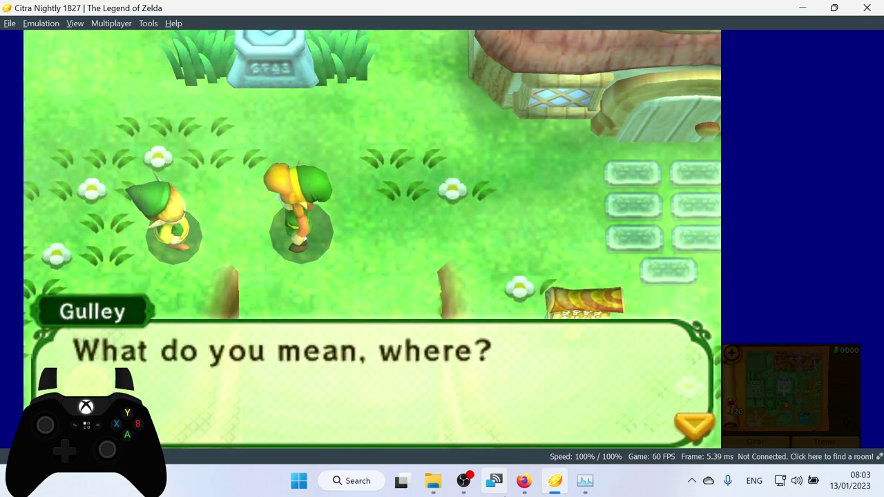
key("a")
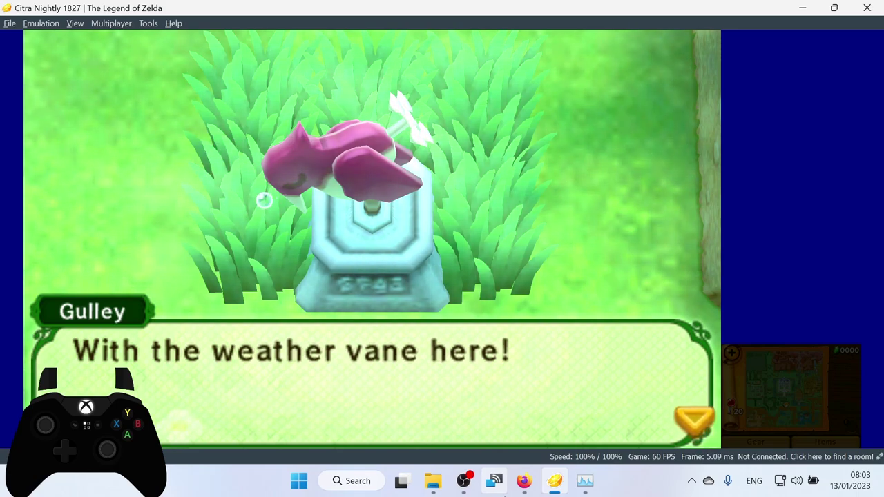
key("a")
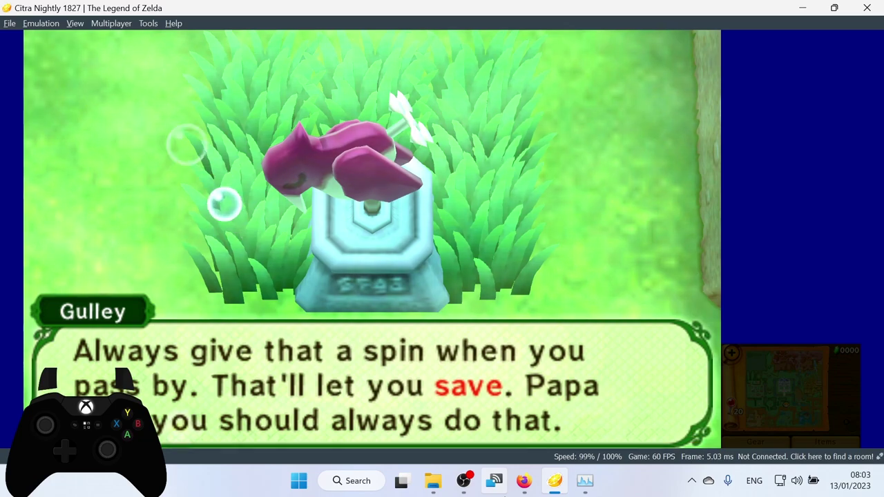
key("a")
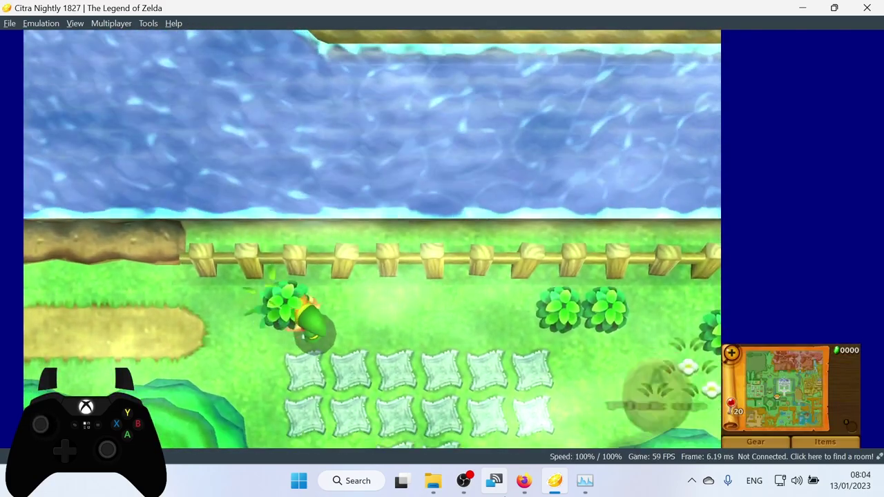
Lift the bush beside the riverside fence, throw it onto the dirt path, and walk on westward
key("a")
key("a")
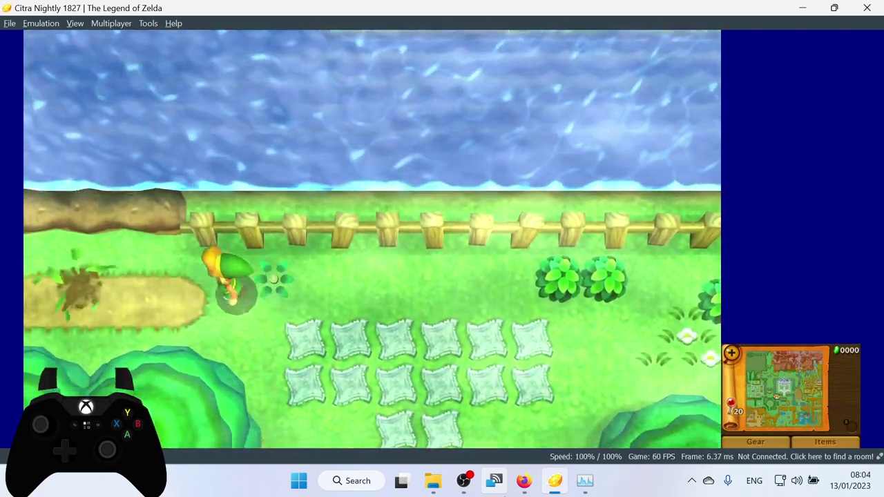
key("Left")
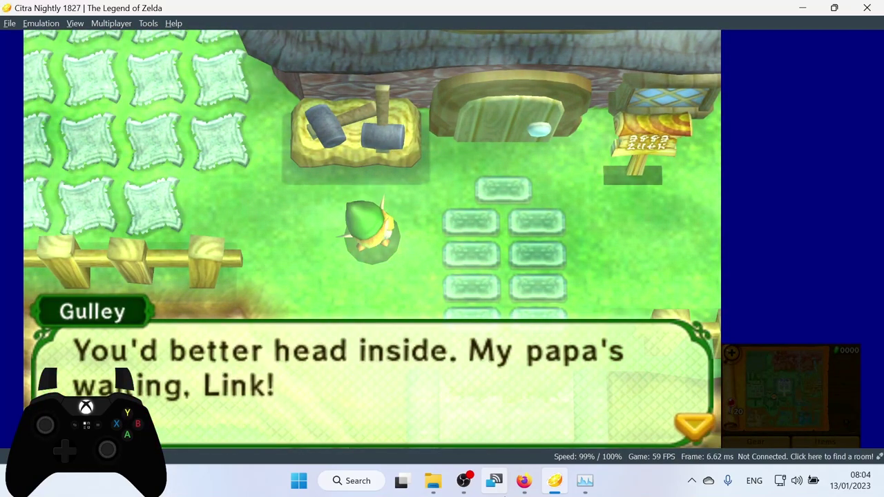
Dismiss Gulley's dialogue outside the shop, walk to the bushes near the boulder-blocked cave, and lift and throw one
key("a")
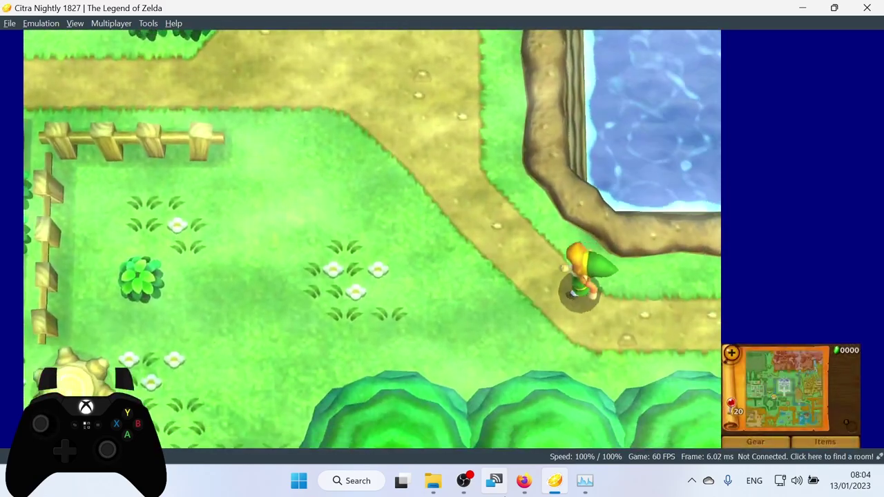
key("Up")
key("Left")
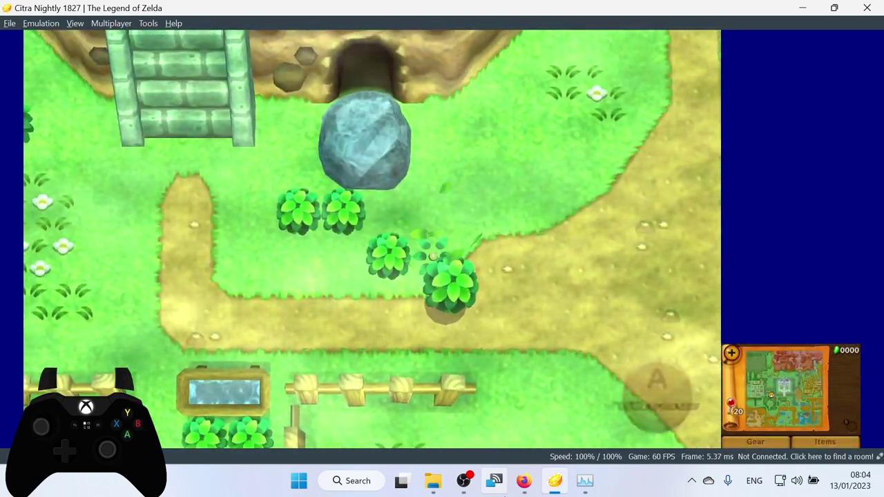
key("s")
key("Left")
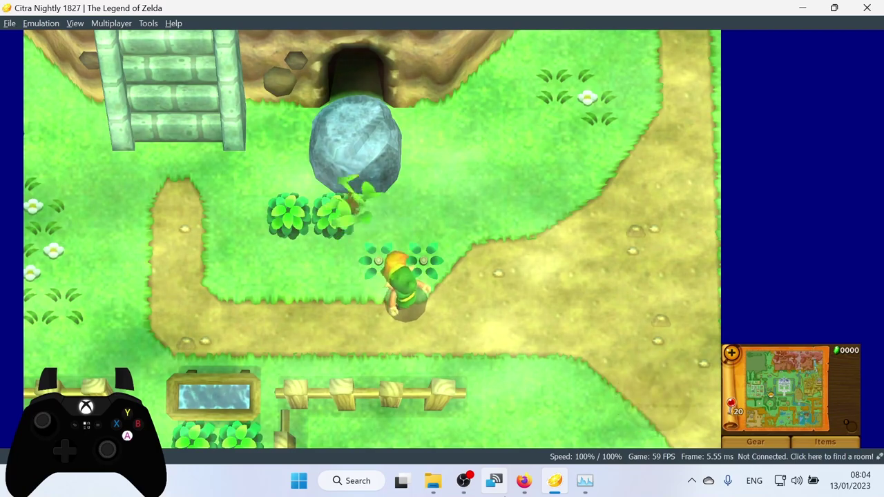